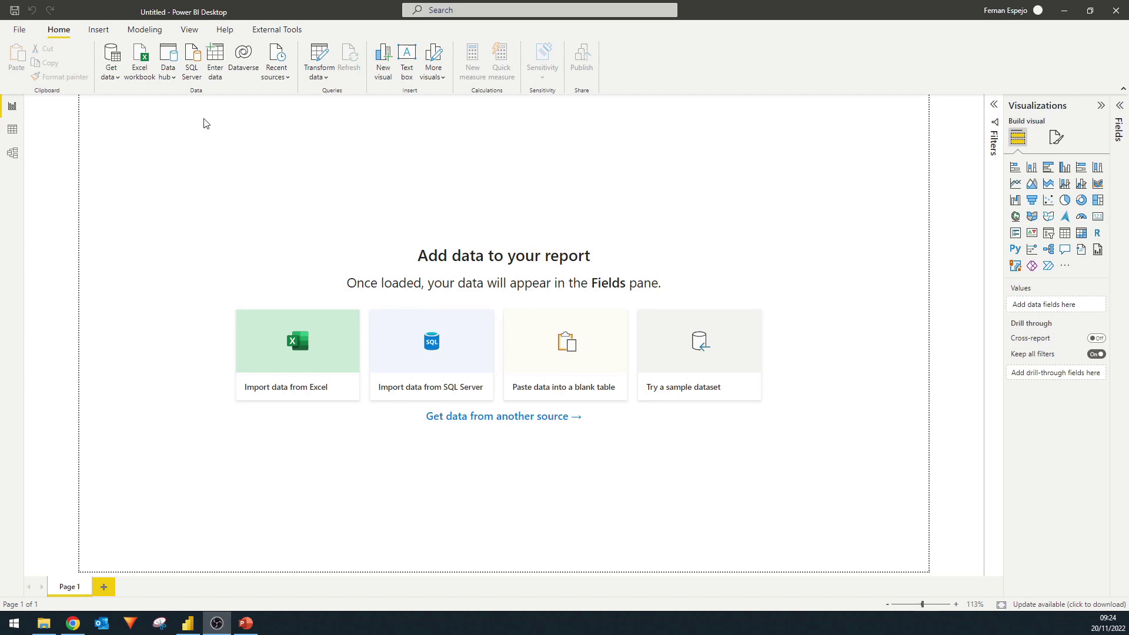
Open Power BI Desktop's Options dialog from File > Options and settings.
click(19, 30)
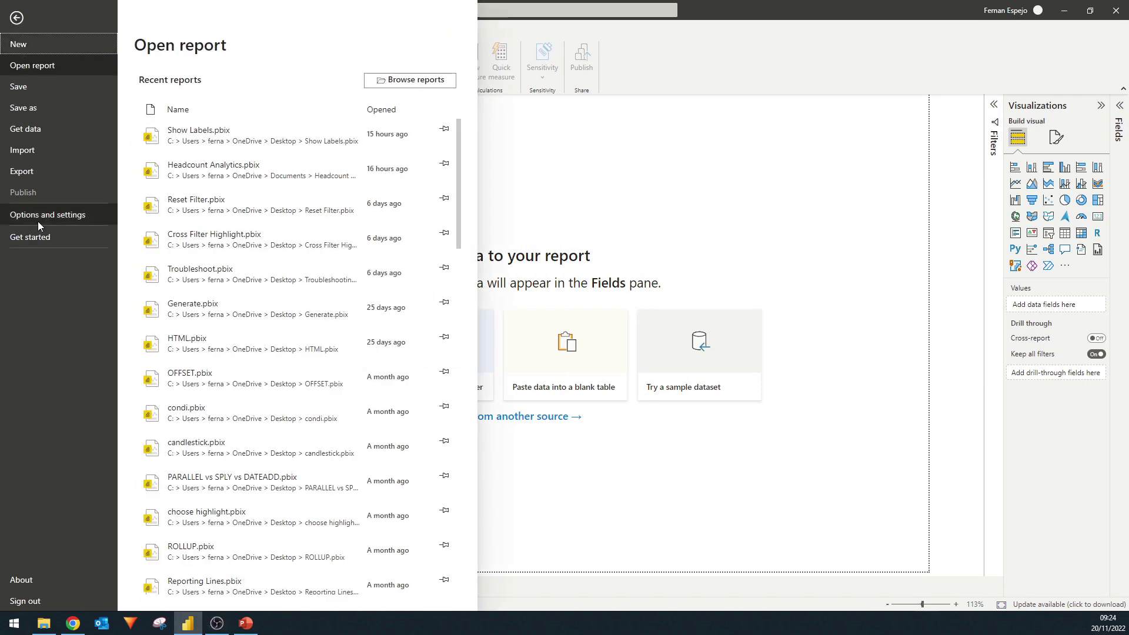
click(12, 218)
click(229, 79)
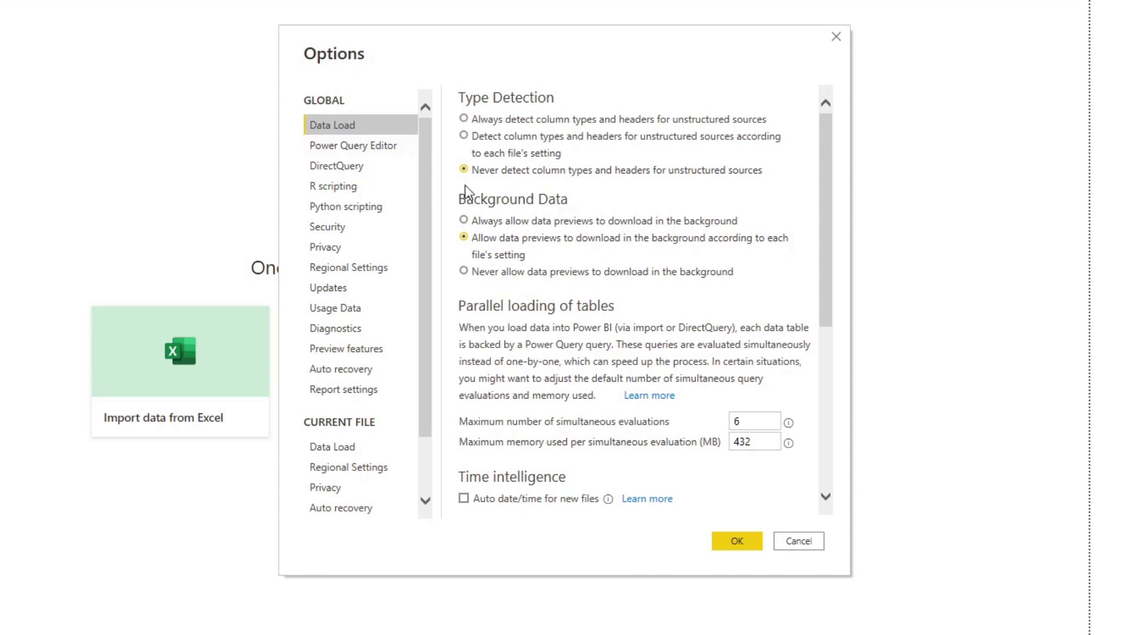
mouse_move(428, 166)
mouse_down()
mouse_move(434, 203)
mouse_move(433, 146)
mouse_up()
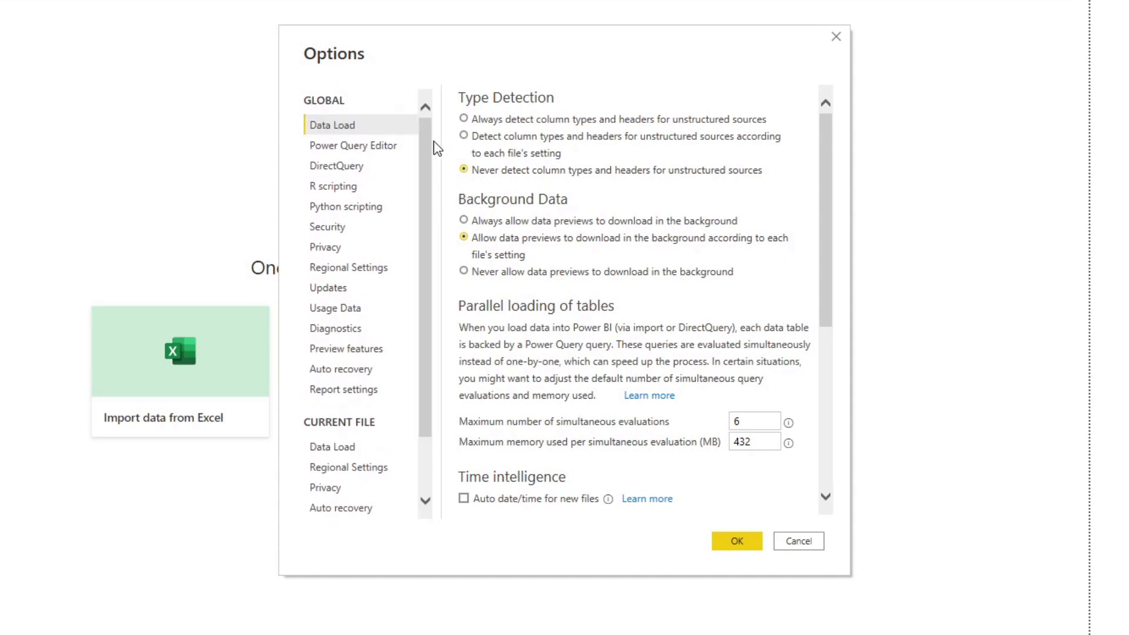
scroll(390, 330, down, 1)
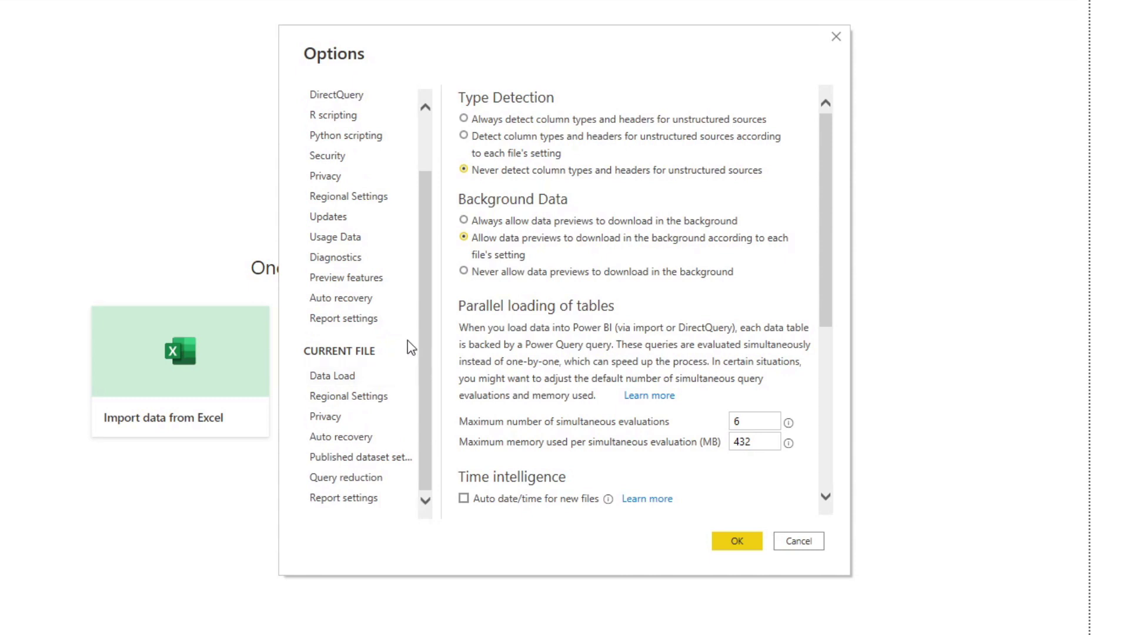
scroll(378, 155, up, 1)
Review the Global Data Load settings, where unstructured-source type detection is set to never detect.
click(376, 127)
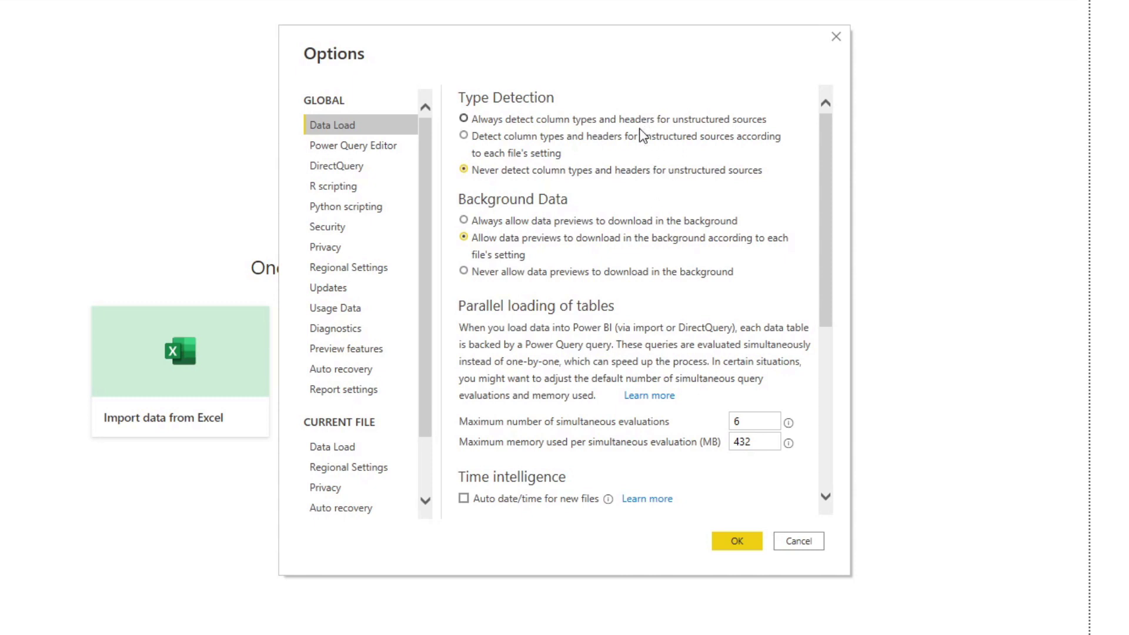
click(579, 178)
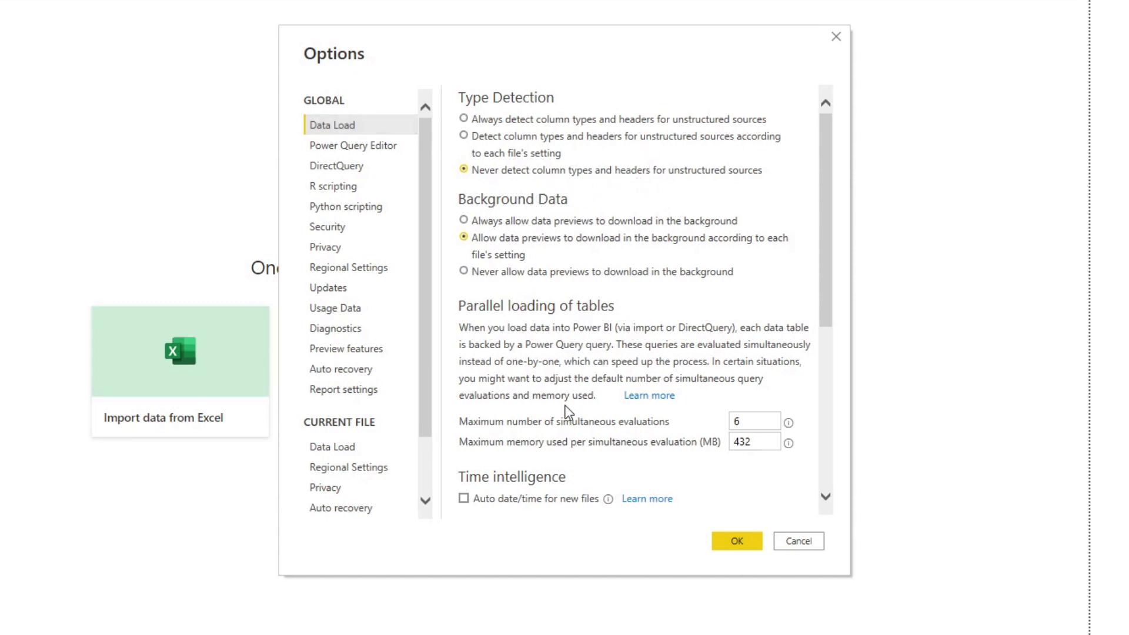
scroll(720, 350, down, 2)
scroll(700, 361, down, 4)
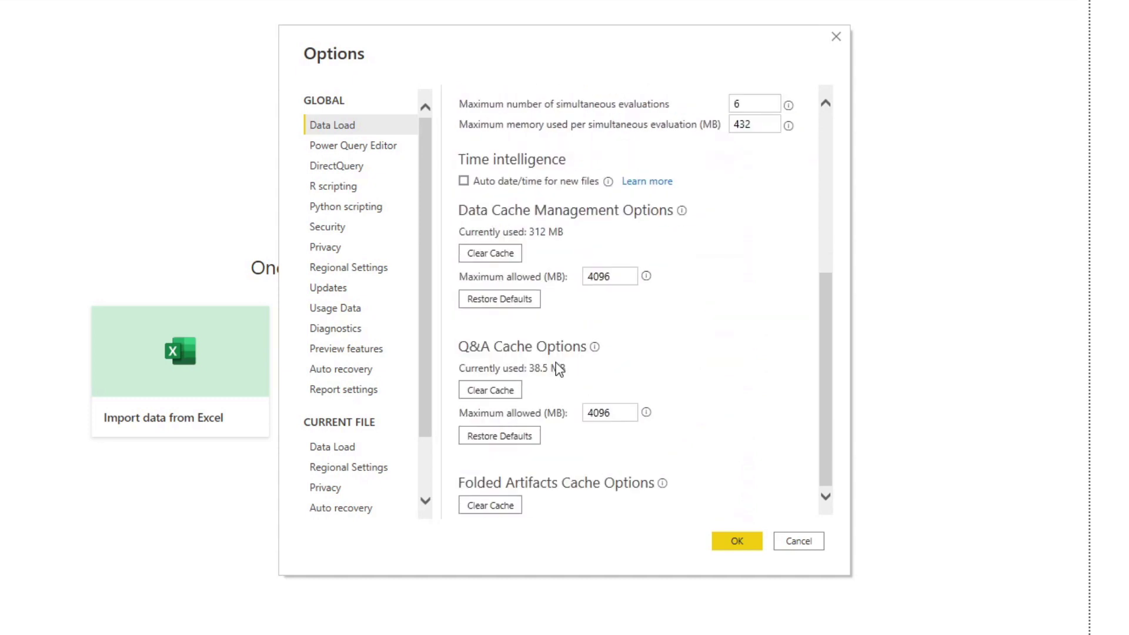
scroll(559, 368, up, 2)
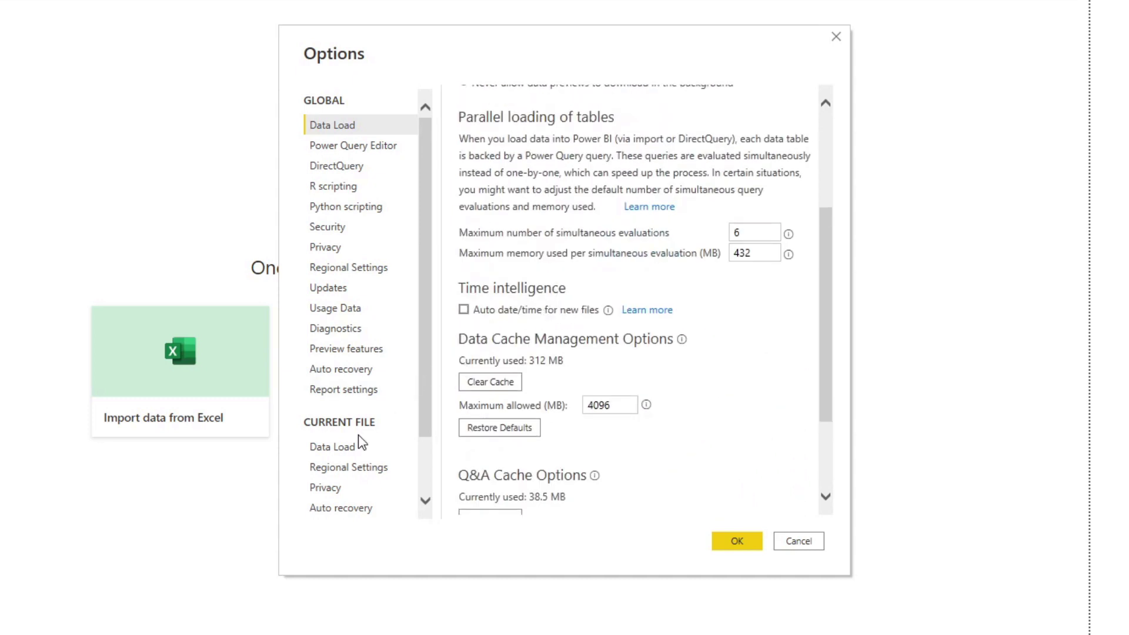
Show the Current File Data Load settings, where auto date/time and relationship autodetection are off.
click(358, 453)
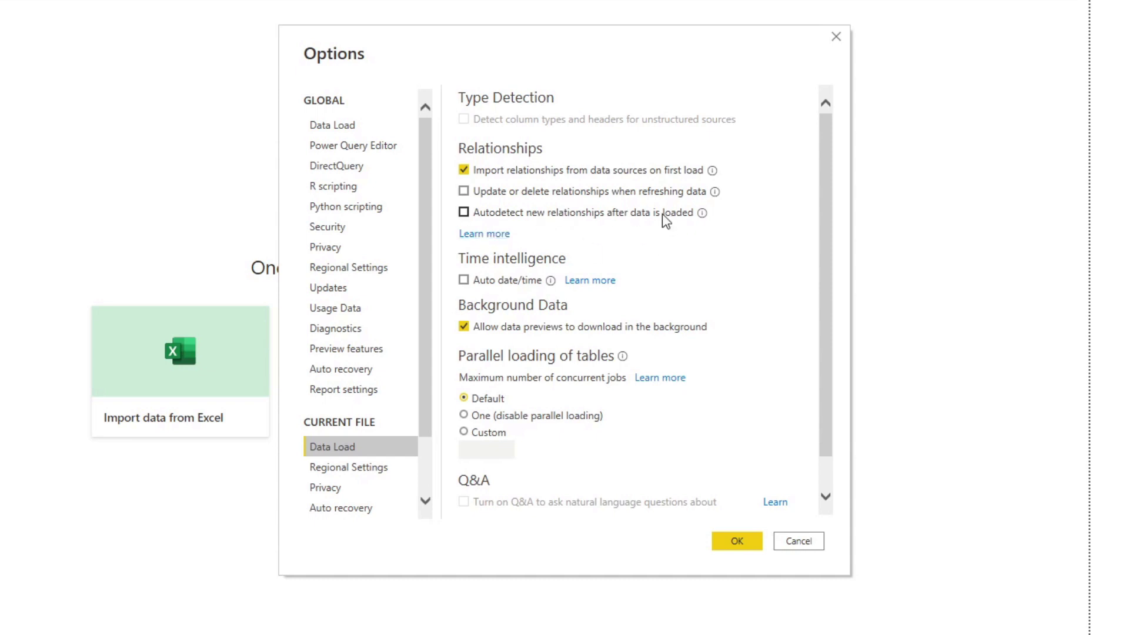
mouse_move(703, 214)
drag(689, 42, 677, 54)
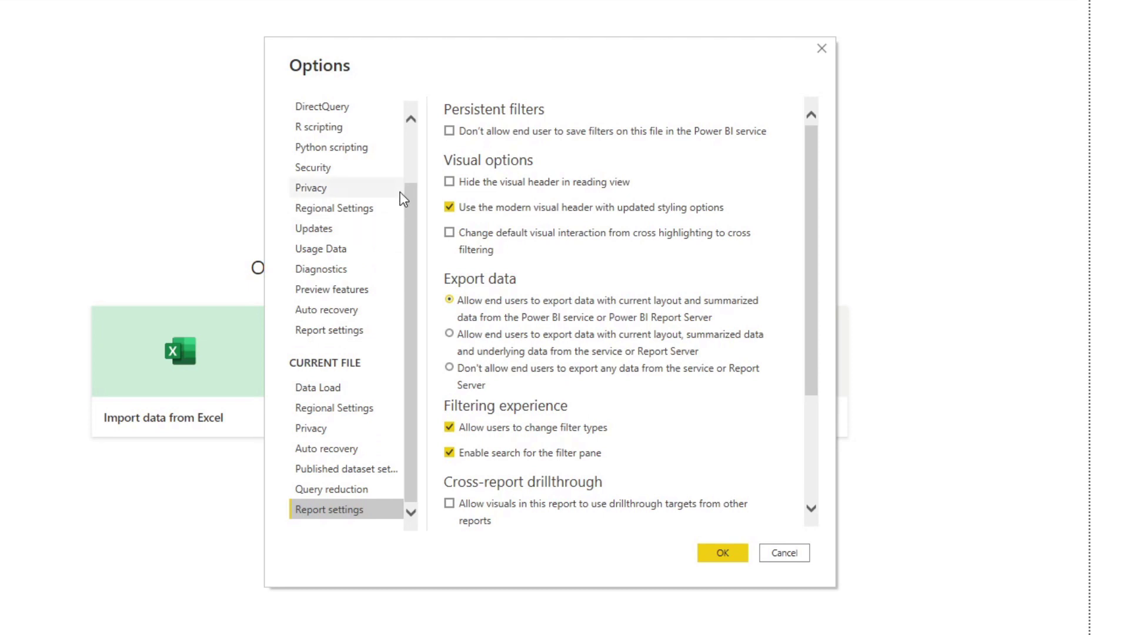
In Report settings, switch the default visual interaction from cross highlighting to cross filtering.
click(521, 233)
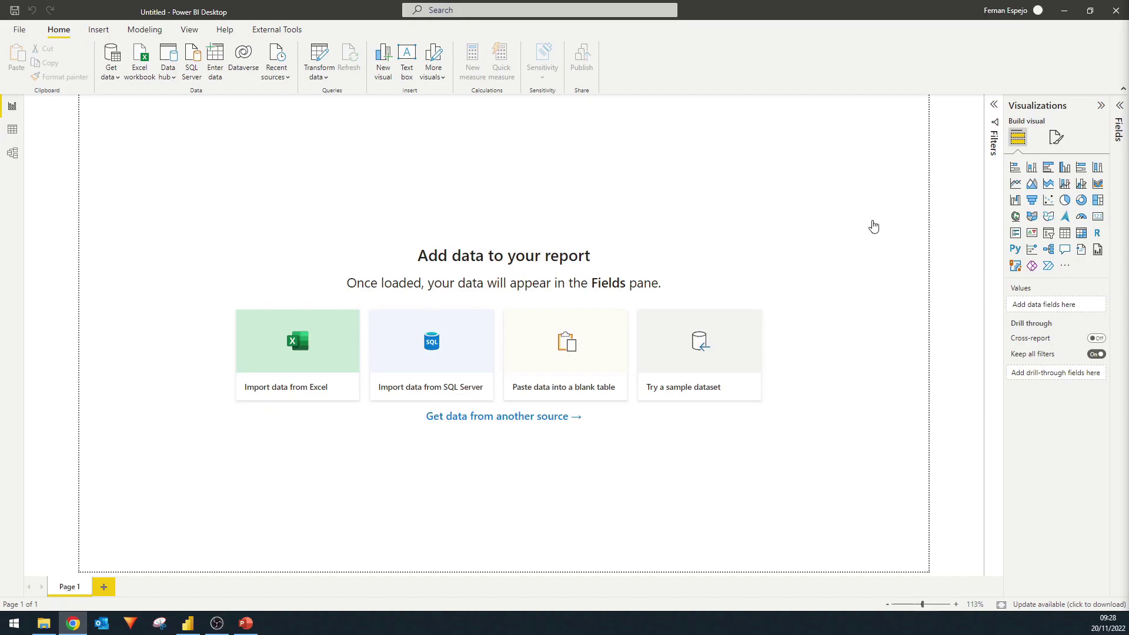
Bring the Power BI Desktop window back to the front.
click(749, 15)
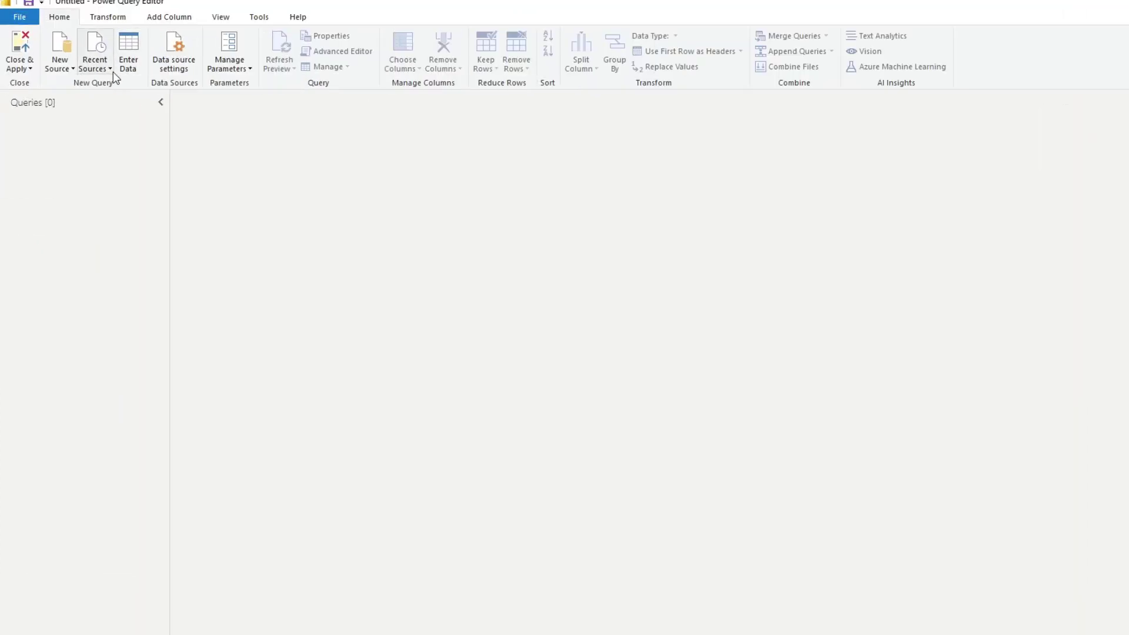
Create a blank query and replace its Advanced Editor code with the pasted date table M code.
click(59, 64)
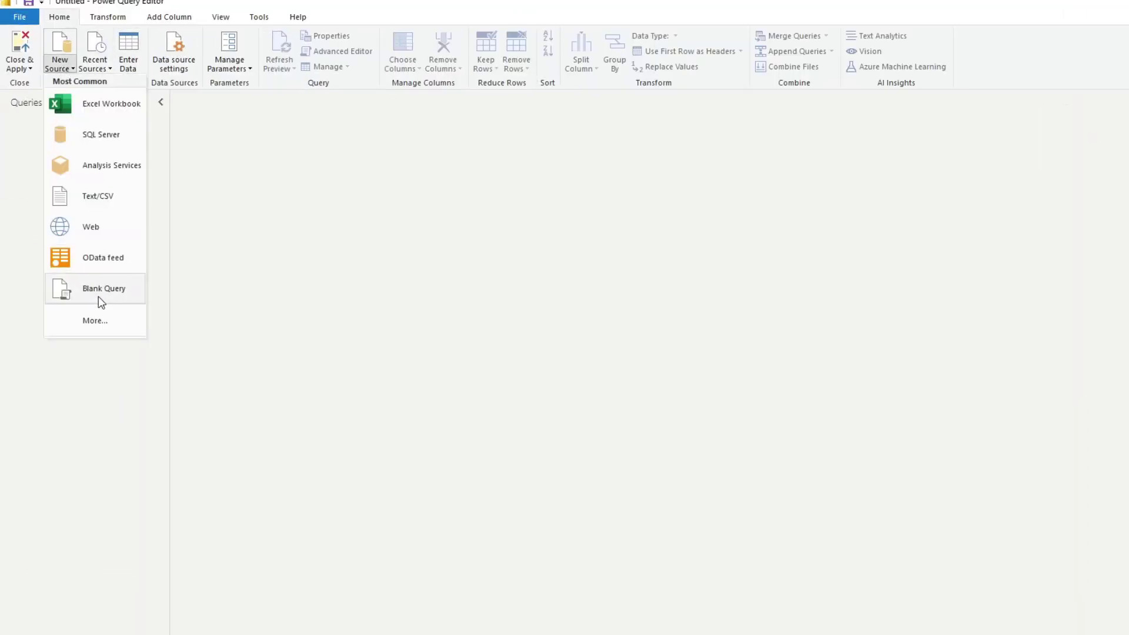
click(97, 295)
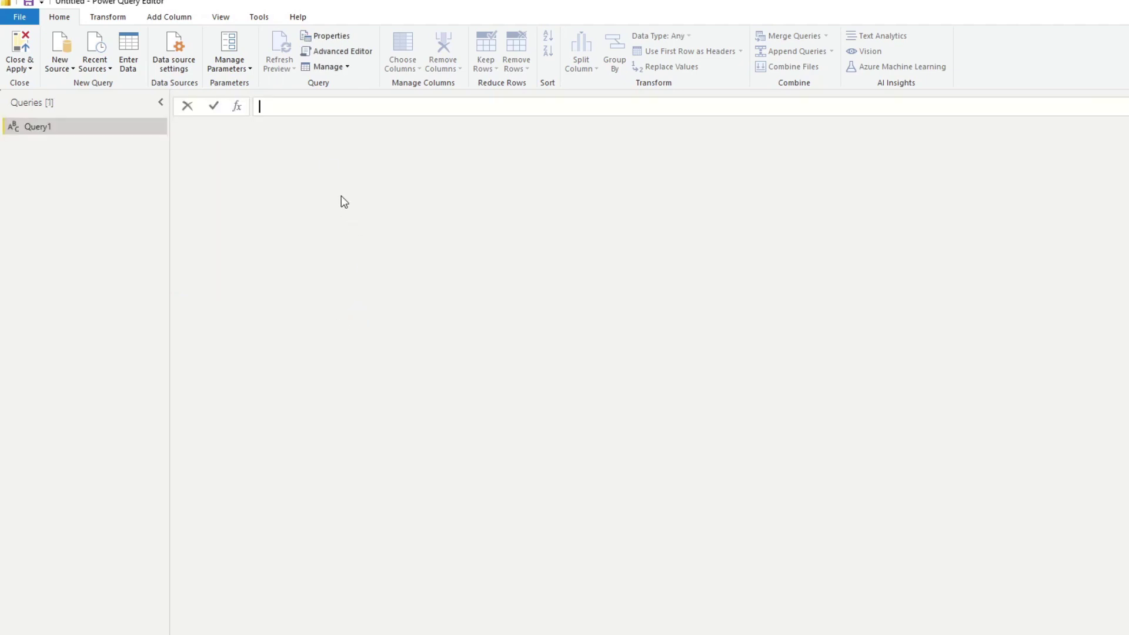
click(344, 53)
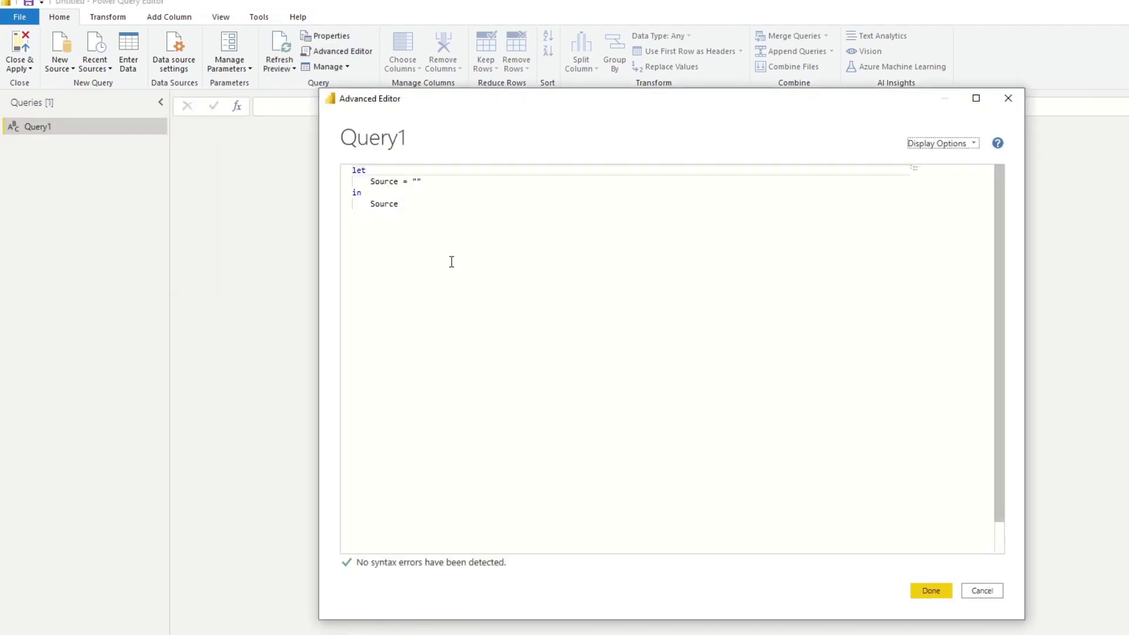
click(464, 211)
key(ctrl+a)
text(let     StartDate = #date(2018, 1, 1),     EndDate = #date(2030, 12, 31),     NumberOfDays = Duration.Days( EndDate - StartDate ),     Dates = List.Dates(StartDate, NumberOfDays+1, #duration(1,0,0,0)),     #"Converted to Table" = Table.FromList(Dates, Splitter.SplitByNothing(), null, null, ExtraValues.Error),     #"Renamed Columns" = Table.RenameColumns(#"Converted to Table",{{"Column1", "Date"}}),     #"Changed Type" = Table.TransformColumnTypes(#"Renamed Columns",{{"Date", type date}}) in     #"Changed Type")
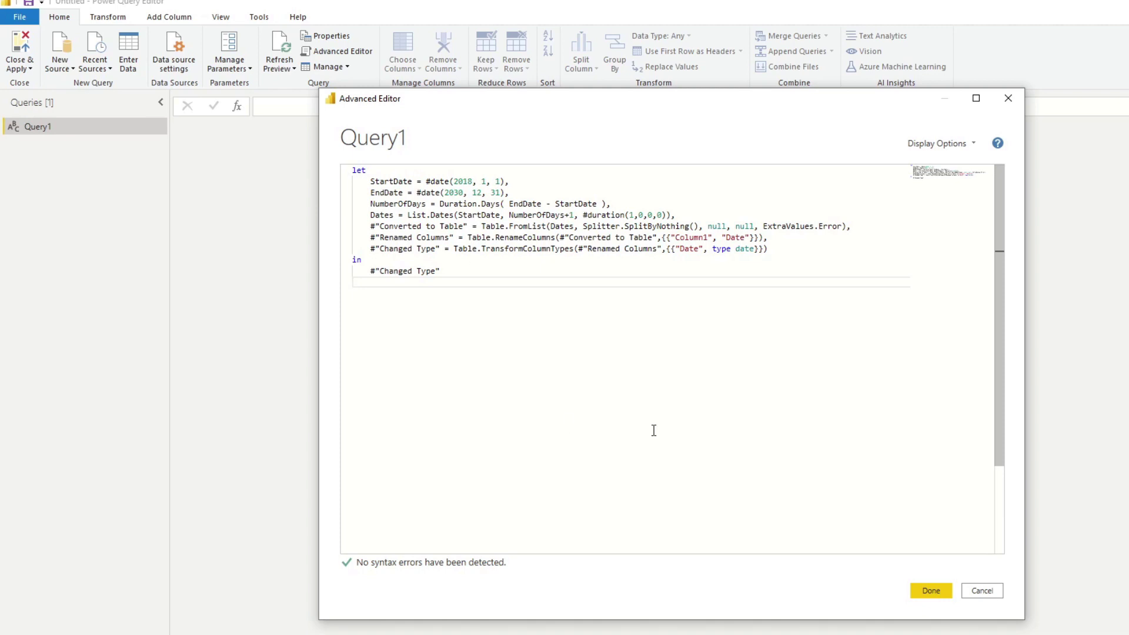
click(637, 215)
click(544, 249)
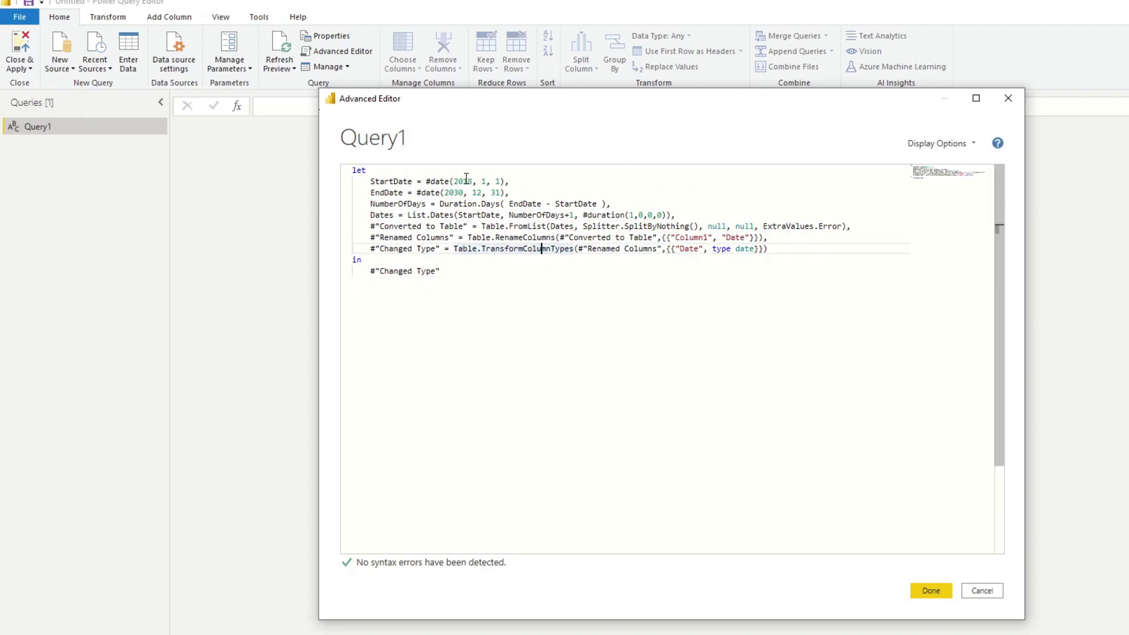
Change the start year to 2000, confirm the code, and rename the query Calendar.
click(470, 181)
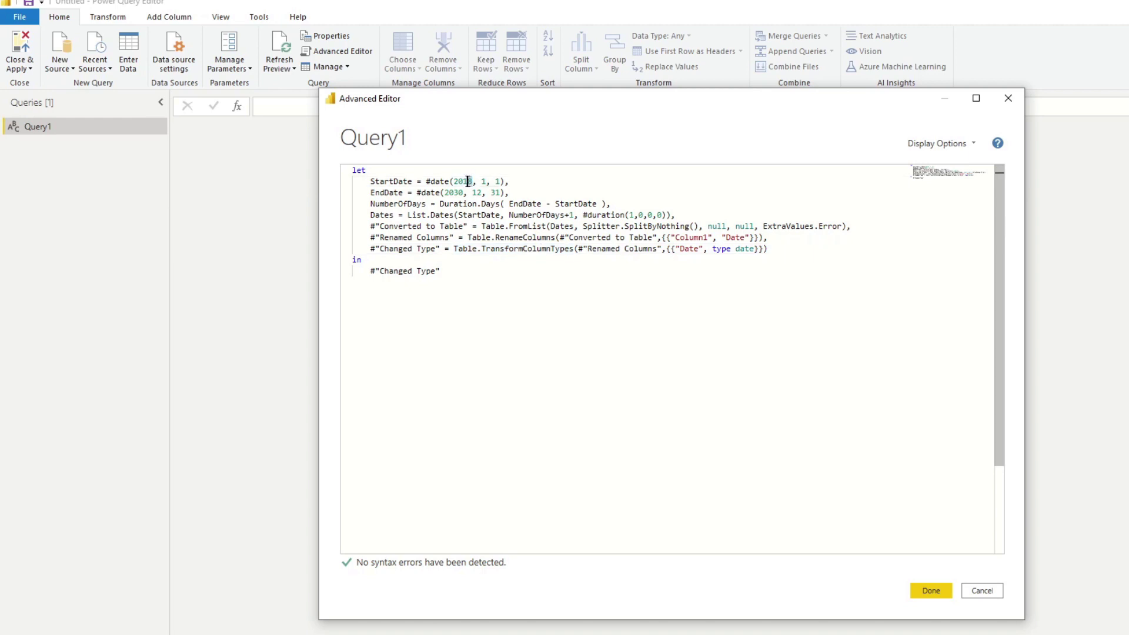
drag(472, 181, 464, 181)
text(00)
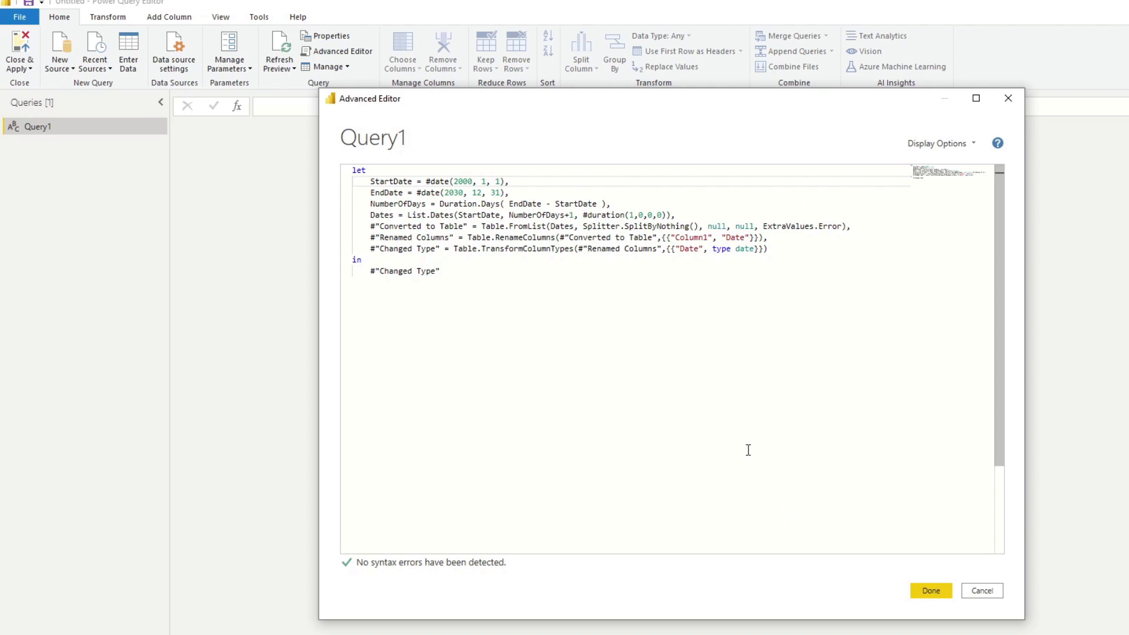
drag(509, 181, 462, 172)
click(515, 185)
click(932, 590)
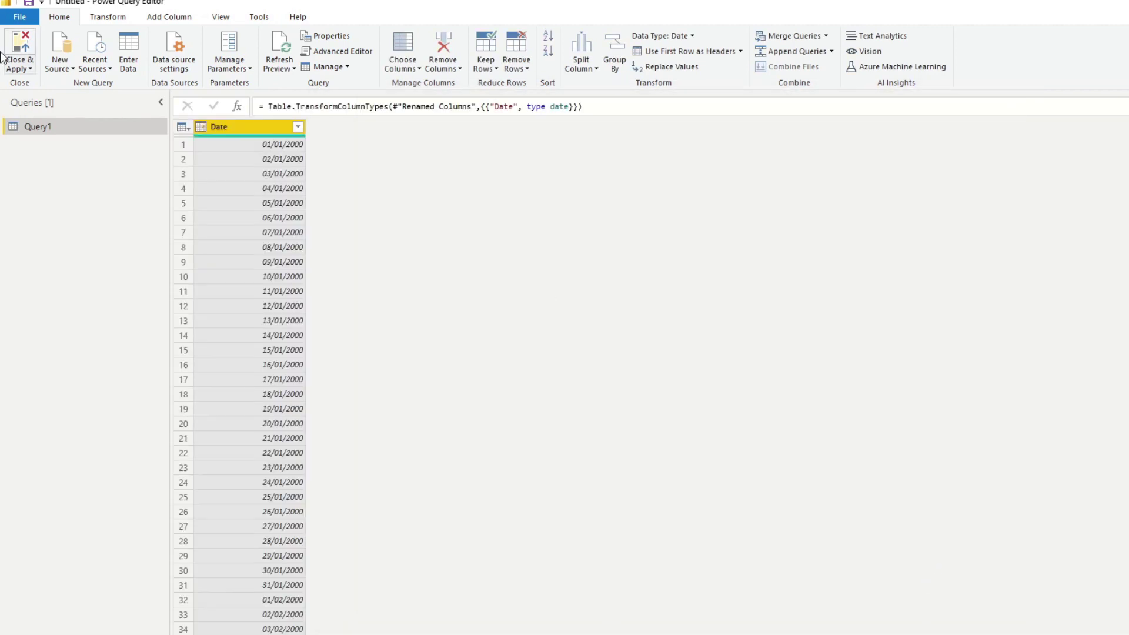
double_click(59, 127)
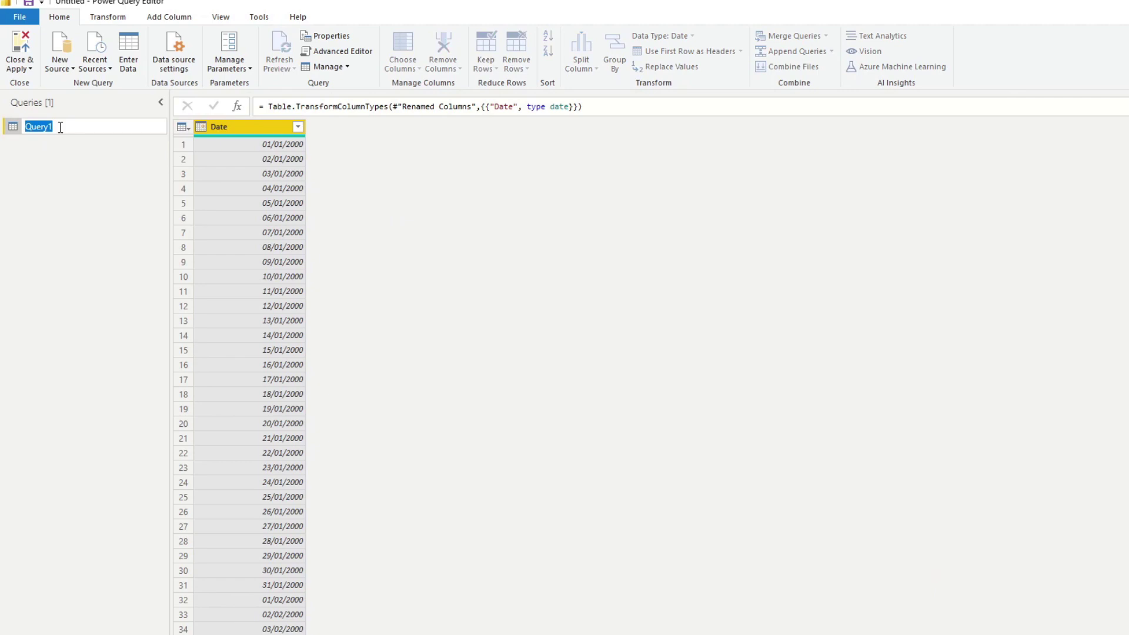
text(Calendar)
key(Return)
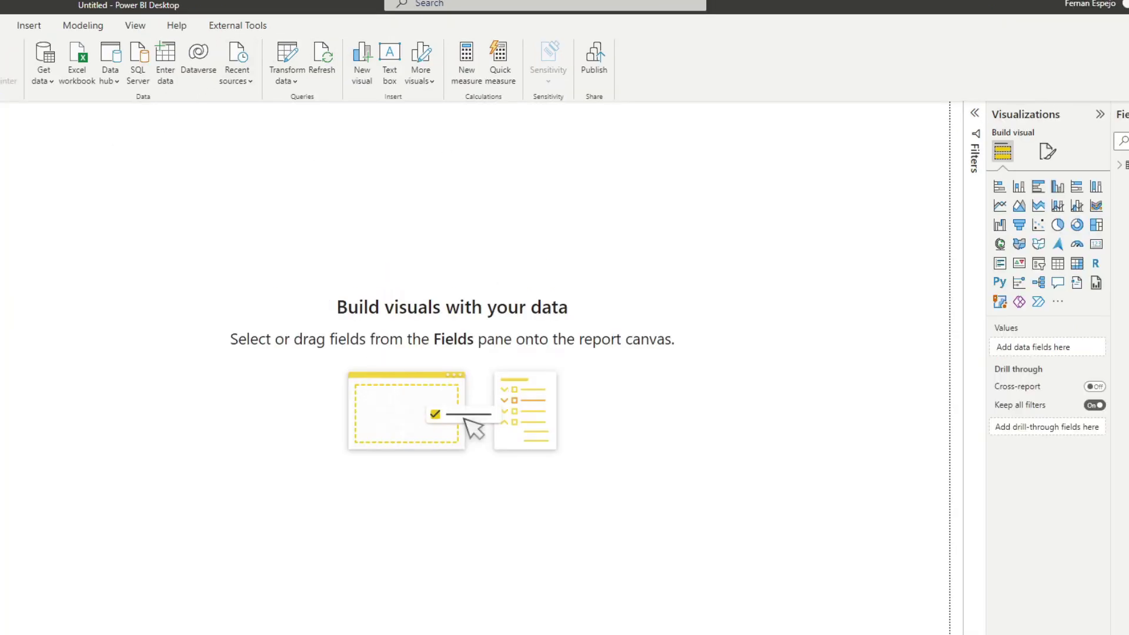
Create and load a manually entered table named Calculations.
click(166, 63)
drag(383, 525, 284, 529)
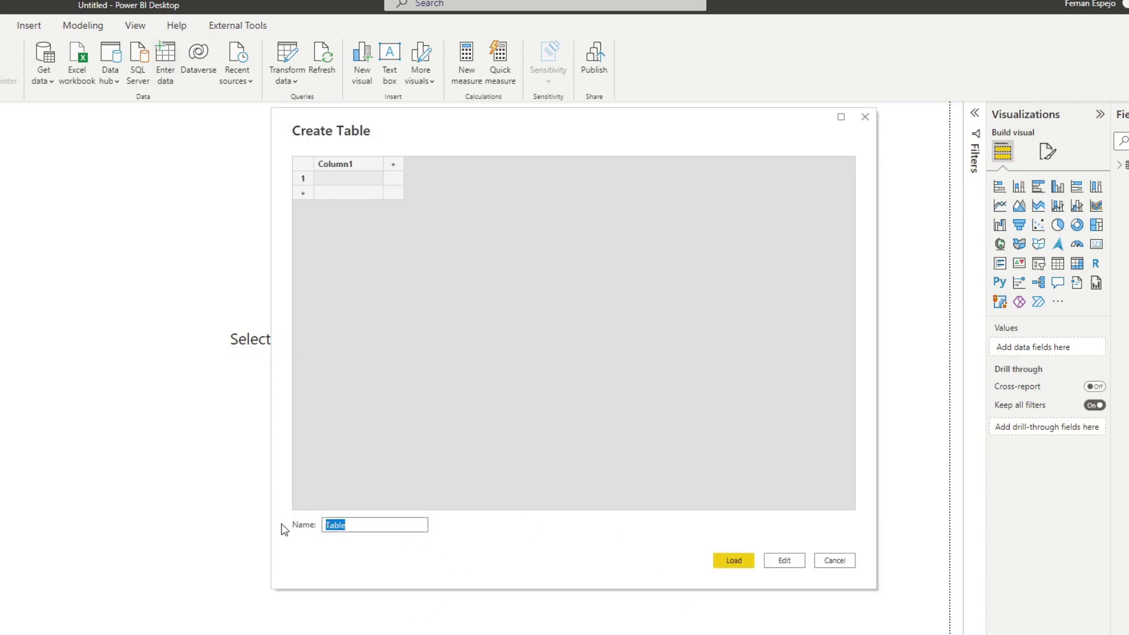
text(Calculations)
click(733, 561)
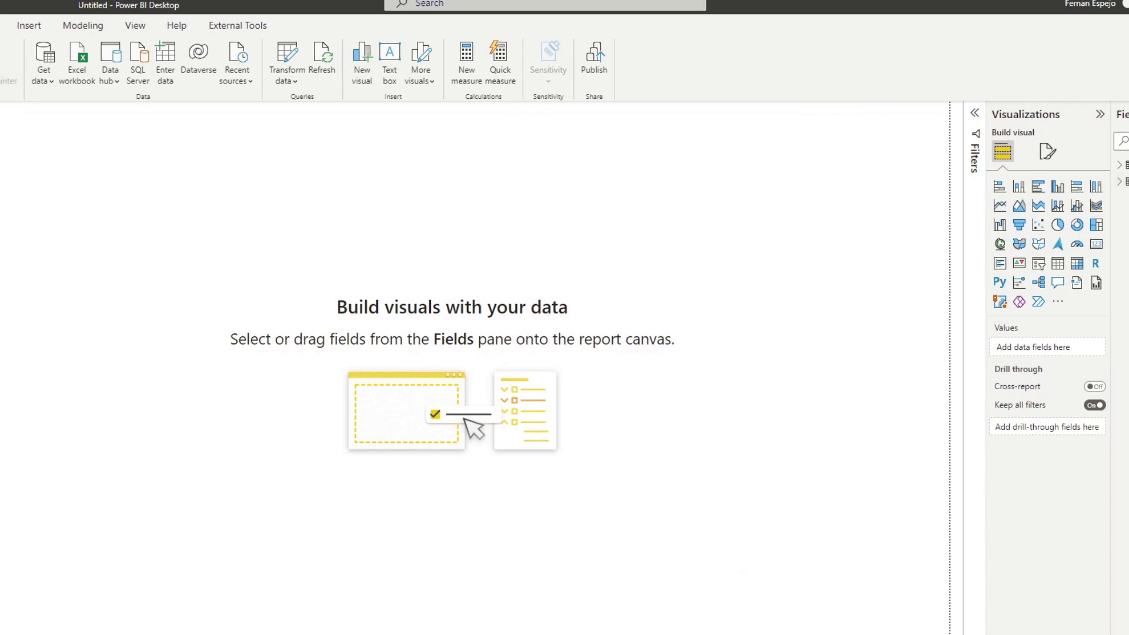
Add a measure Test Measure = "Test" to the Calculations table.
click(1119, 165)
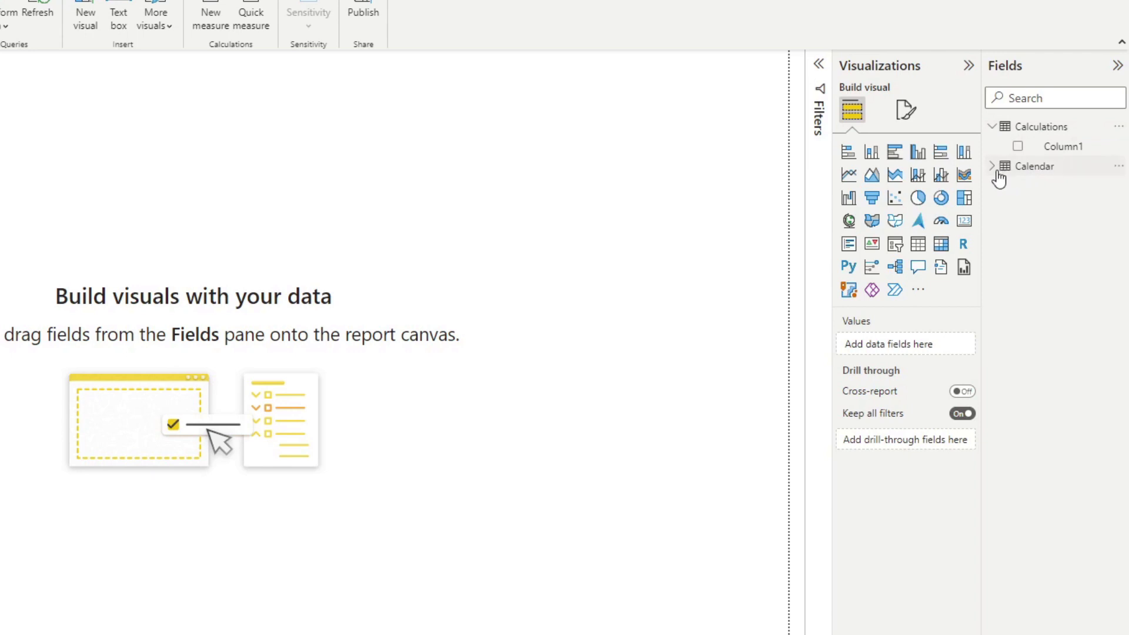
click(994, 171)
click(994, 169)
right_click(1040, 129)
click(926, 139)
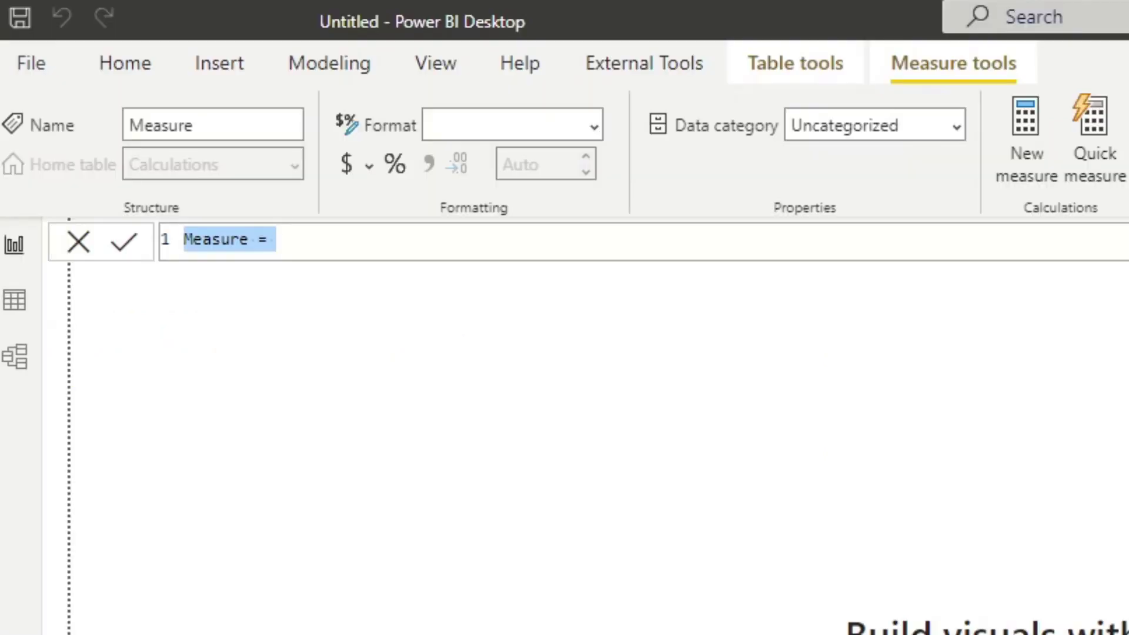
text(Test Measur)
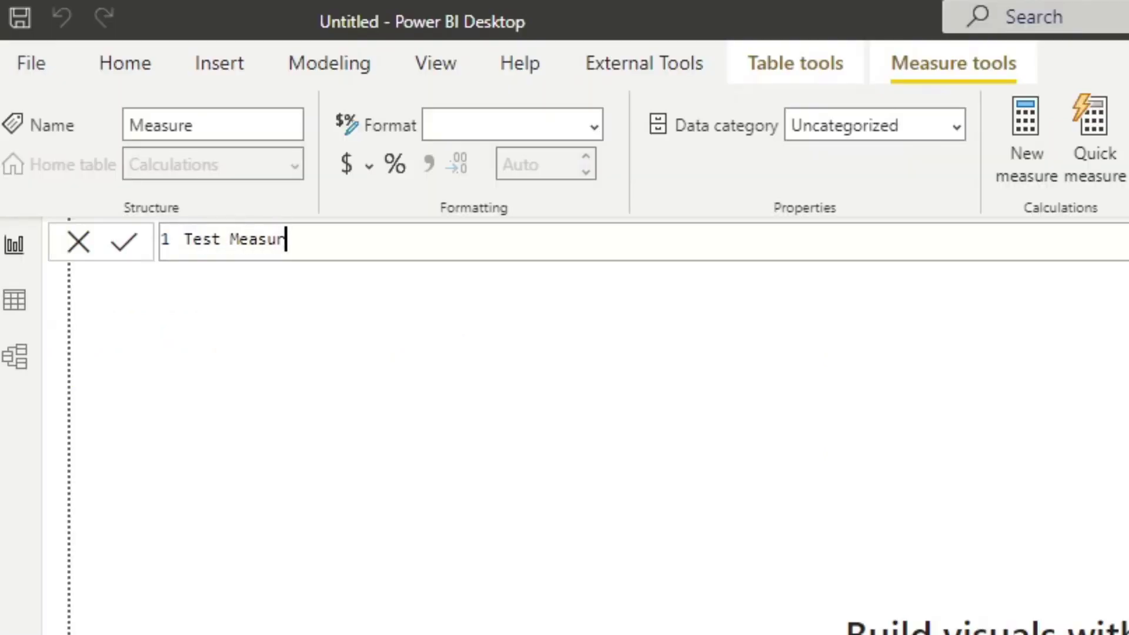
text(e = Tes)
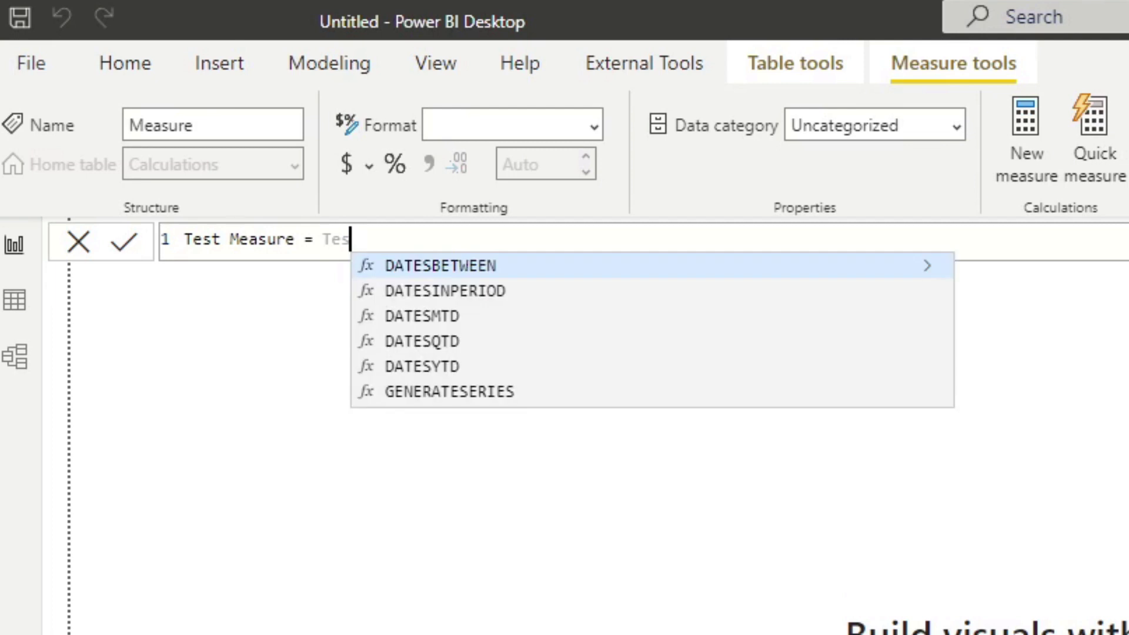
key(BackSpace)
key(BackSpace)
key(BackSpace)
text("Test")
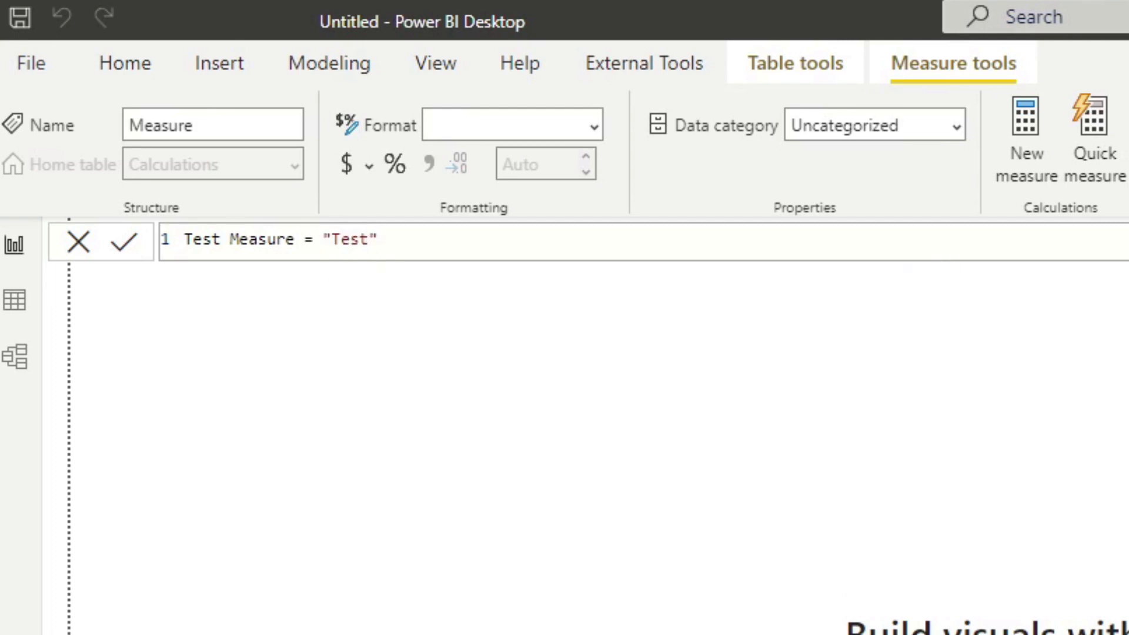
key(Return)
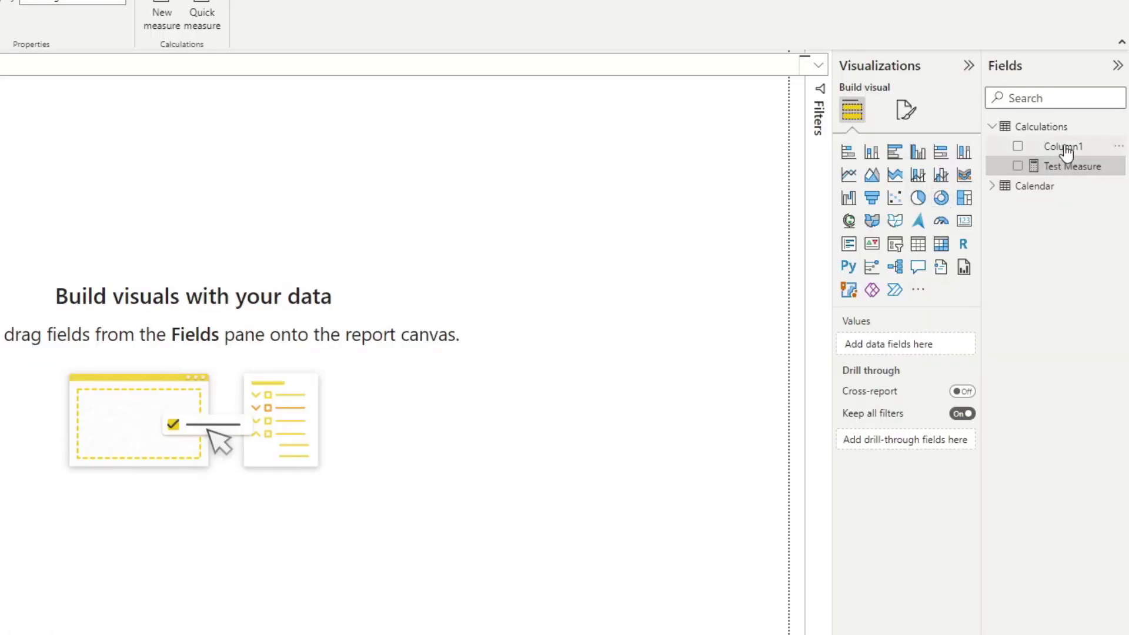
Hide the placeholder Column1 in the Calculations table.
click(1121, 150)
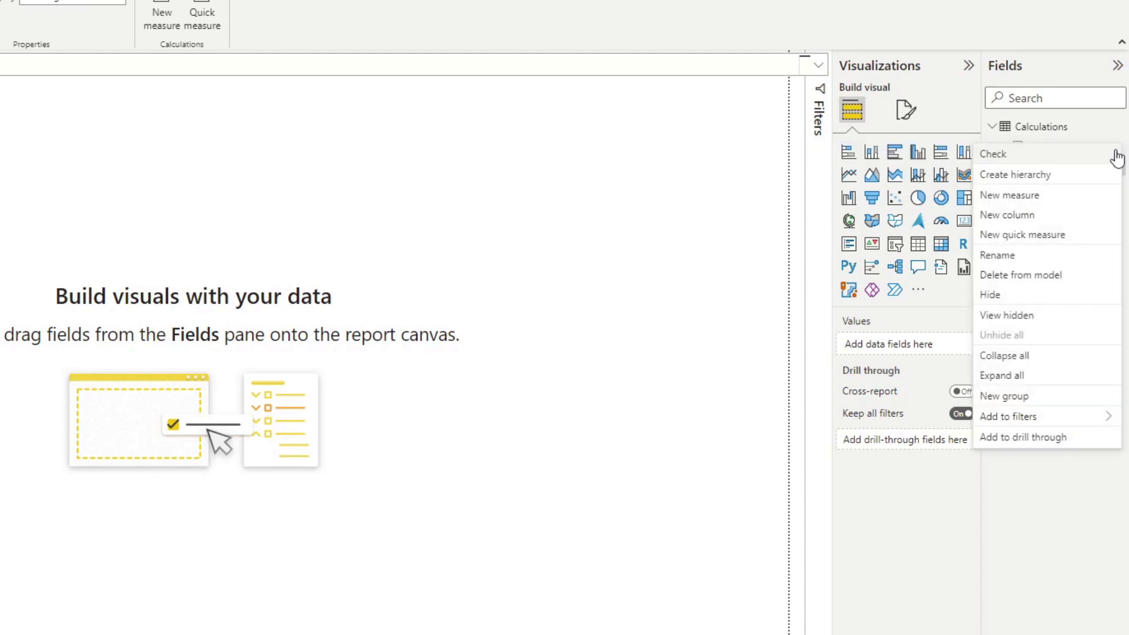
click(1042, 299)
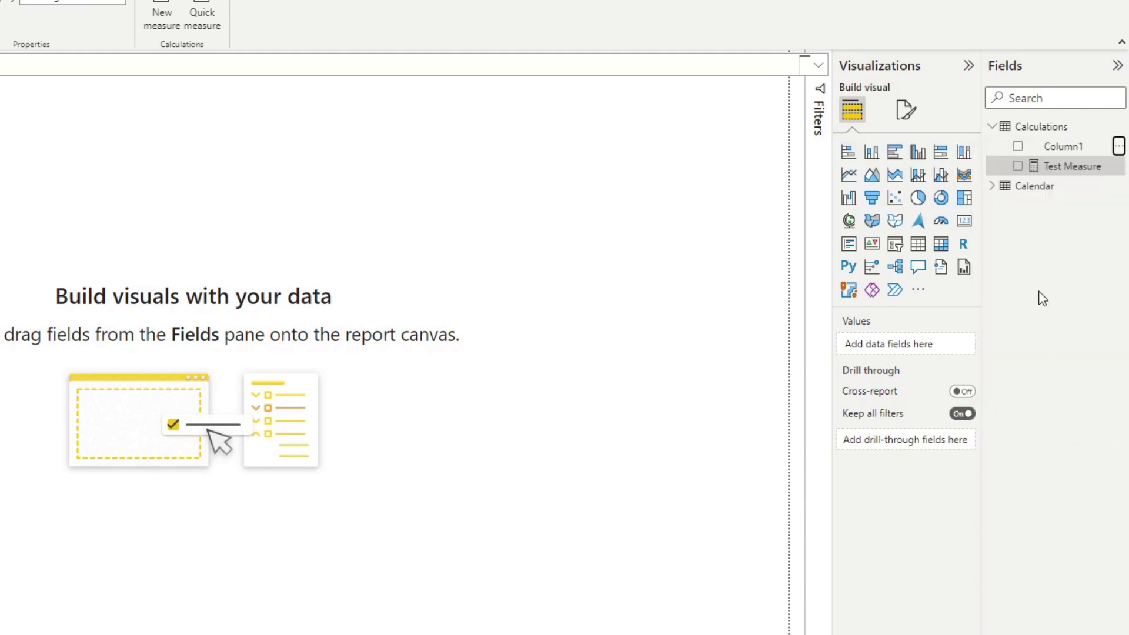
click(992, 128)
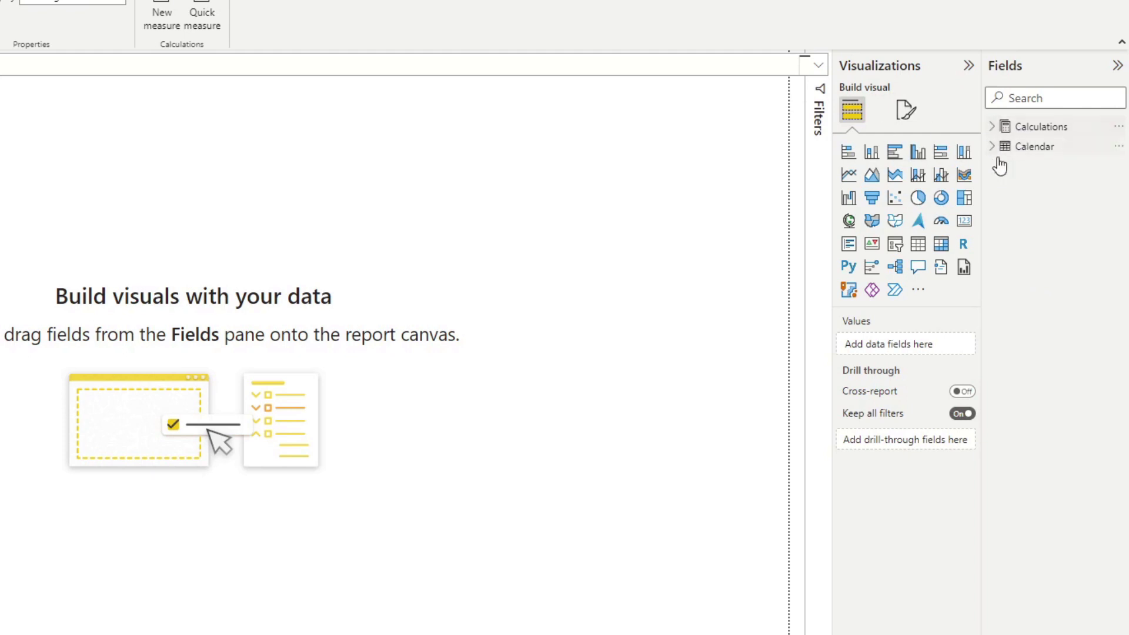
click(994, 127)
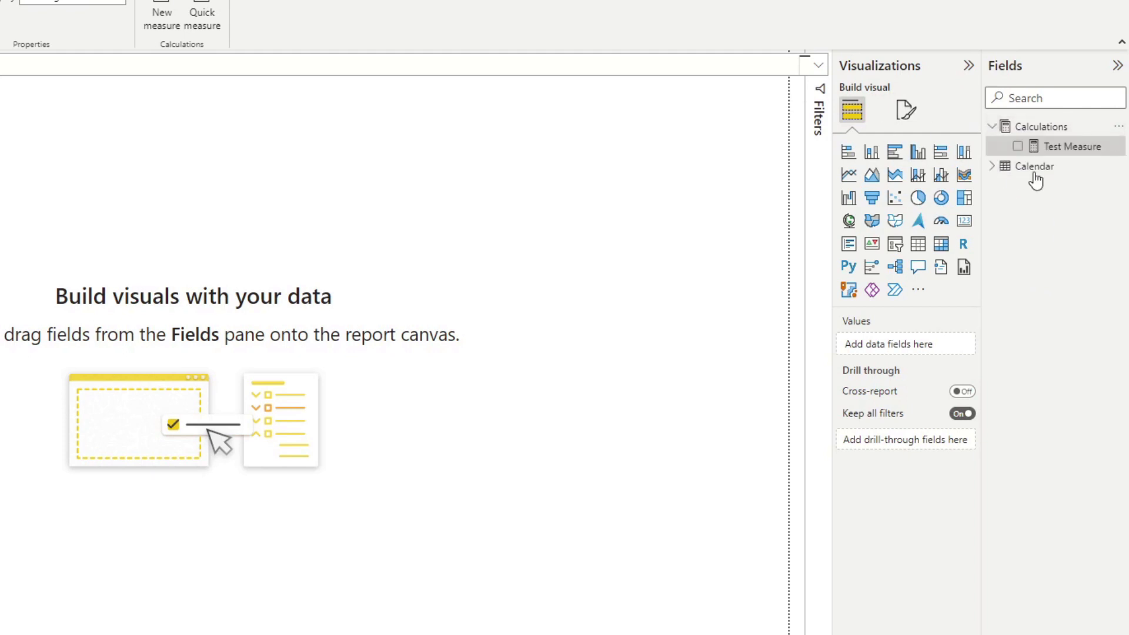
click(999, 131)
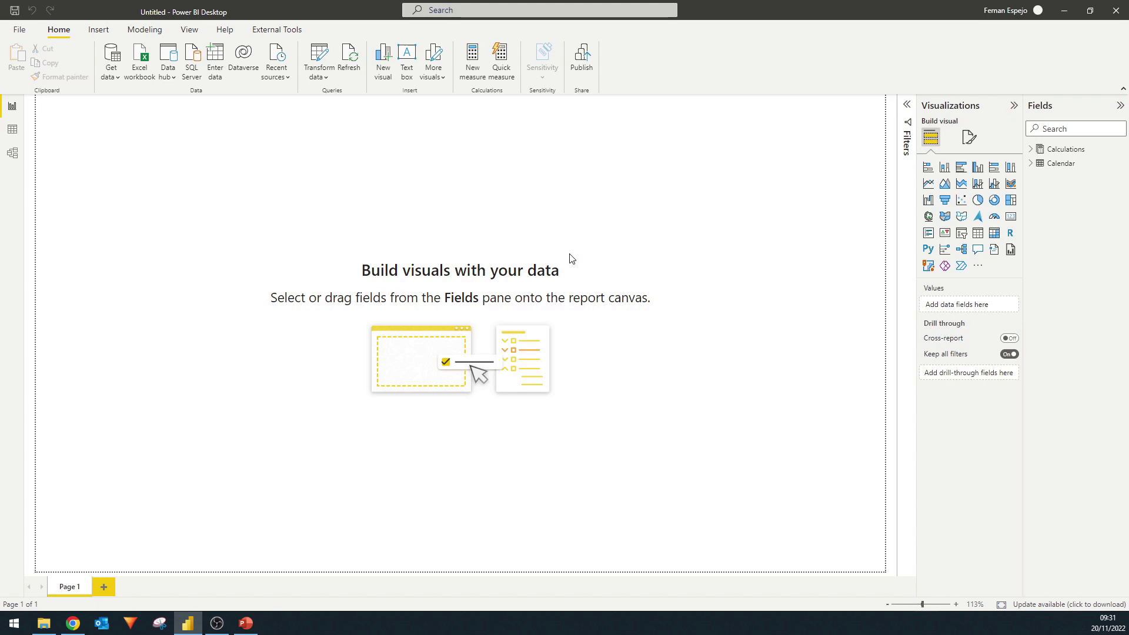
Add a column chart of Calendar's Date counted by Year Month and move it near the page top.
click(961, 167)
drag(188, 210, 753, 343)
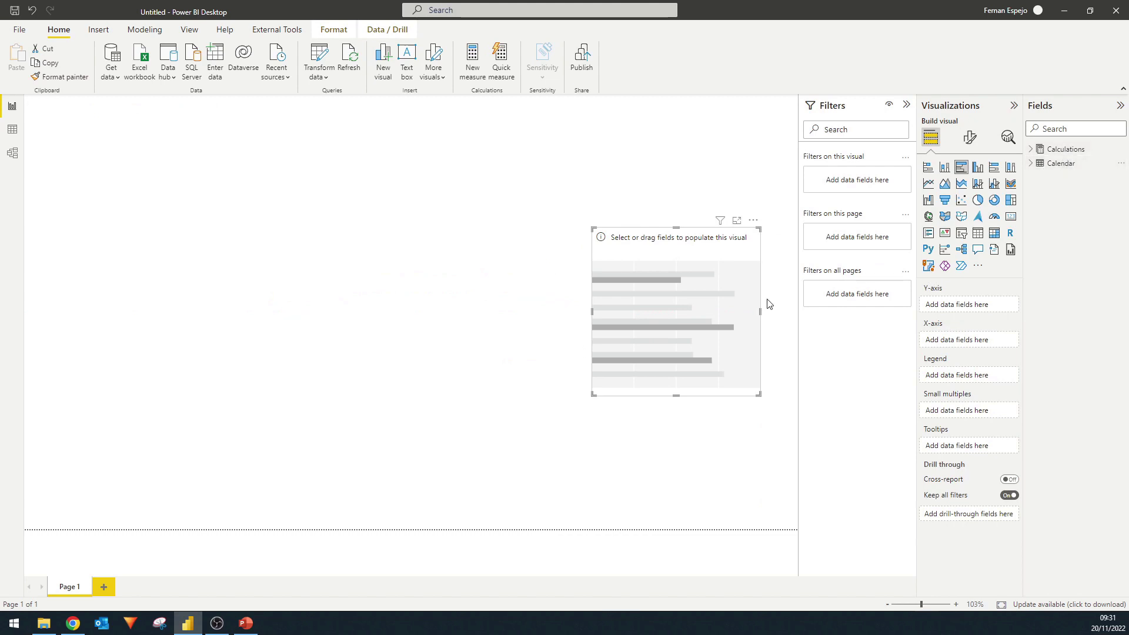
click(1058, 164)
drag(1054, 176, 692, 317)
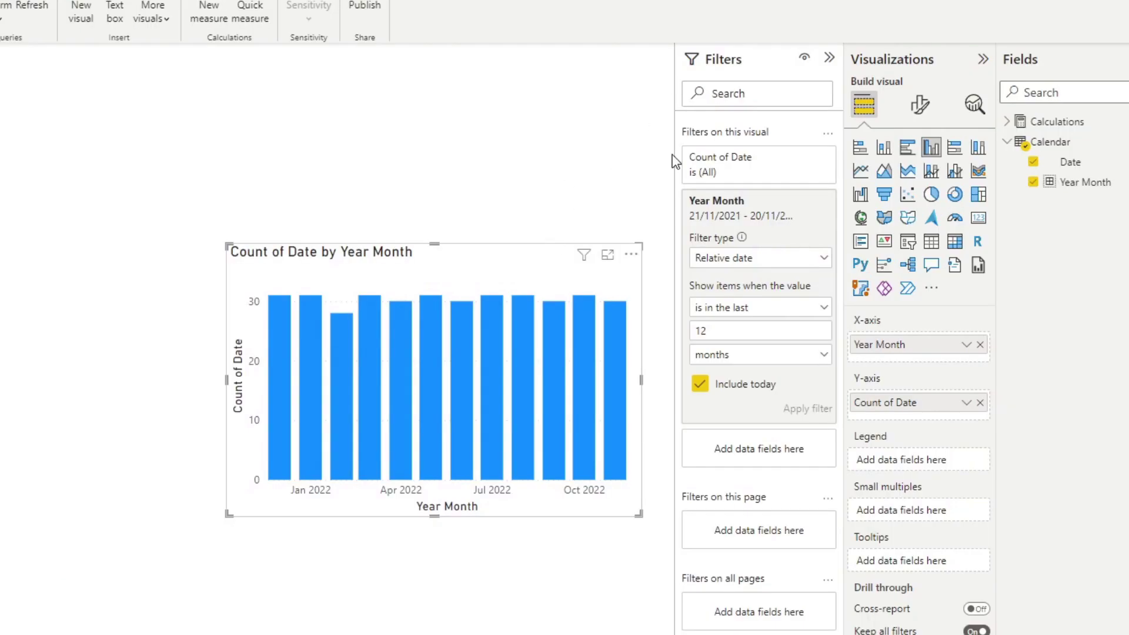
click(829, 58)
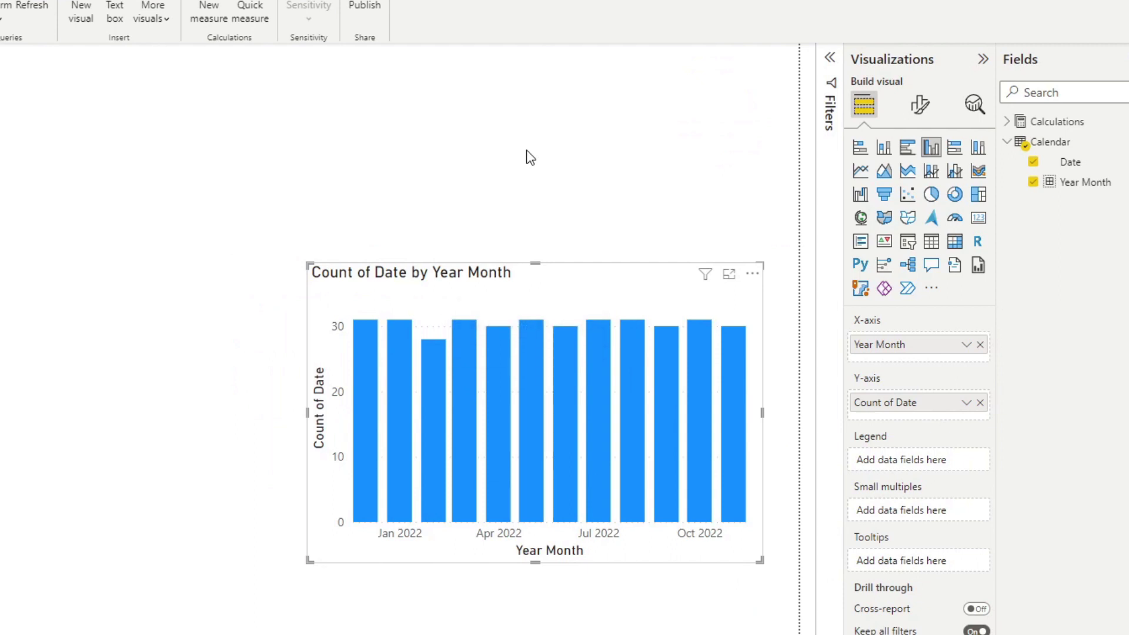
drag(524, 295, 499, 106)
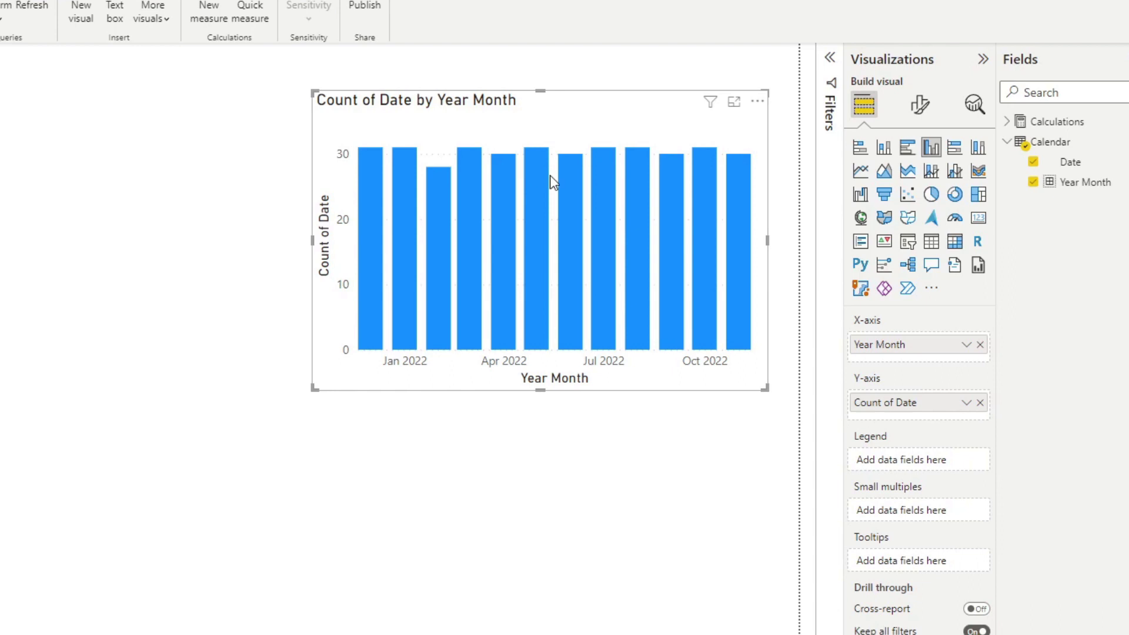
Turn off the X-axis and Y-axis titles and the Y-axis, and turn data labels on.
click(923, 108)
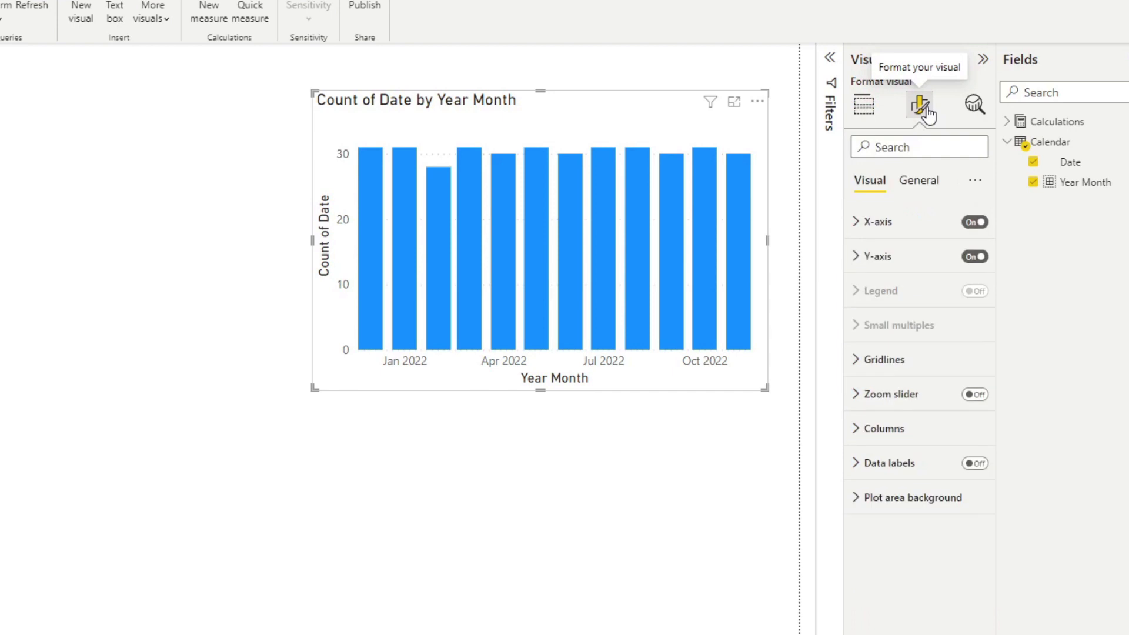
click(894, 224)
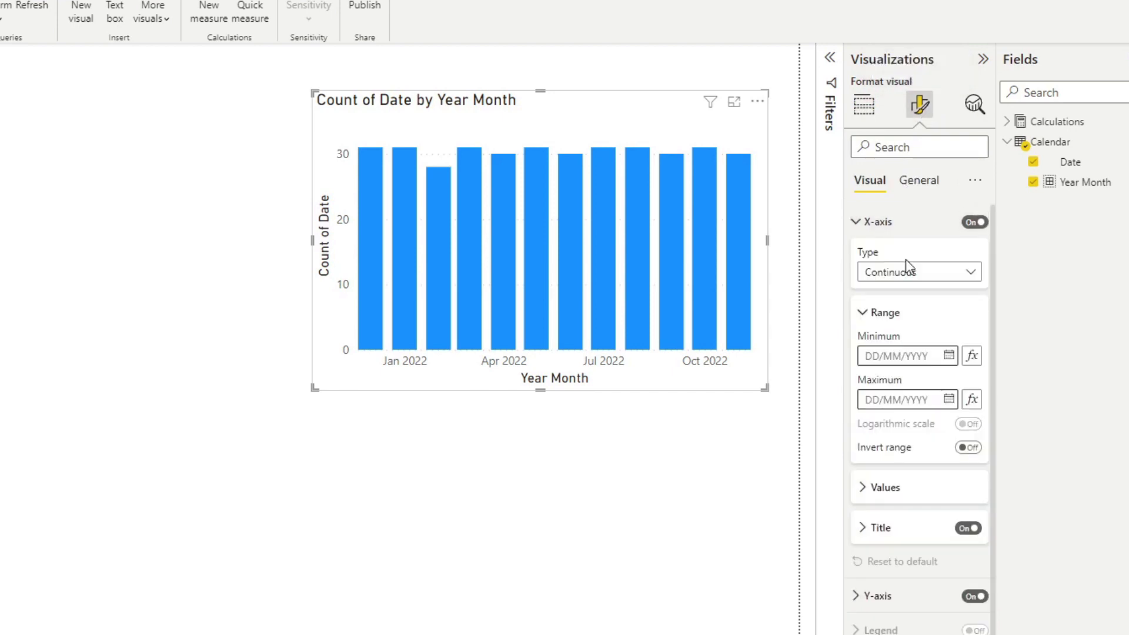
click(968, 529)
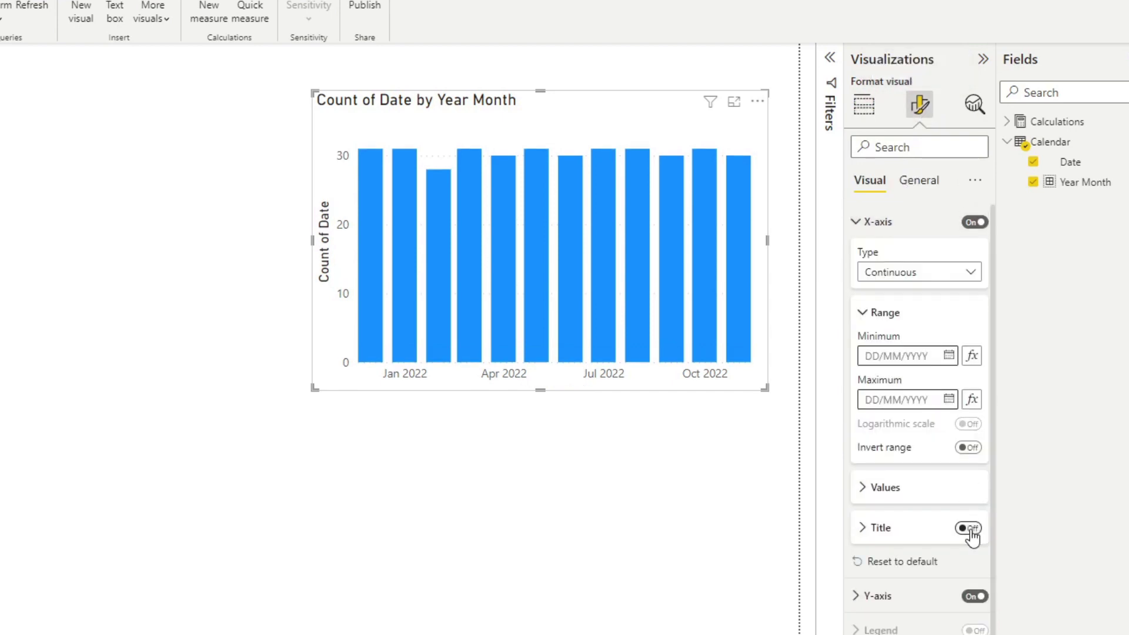
click(884, 223)
click(875, 257)
click(965, 506)
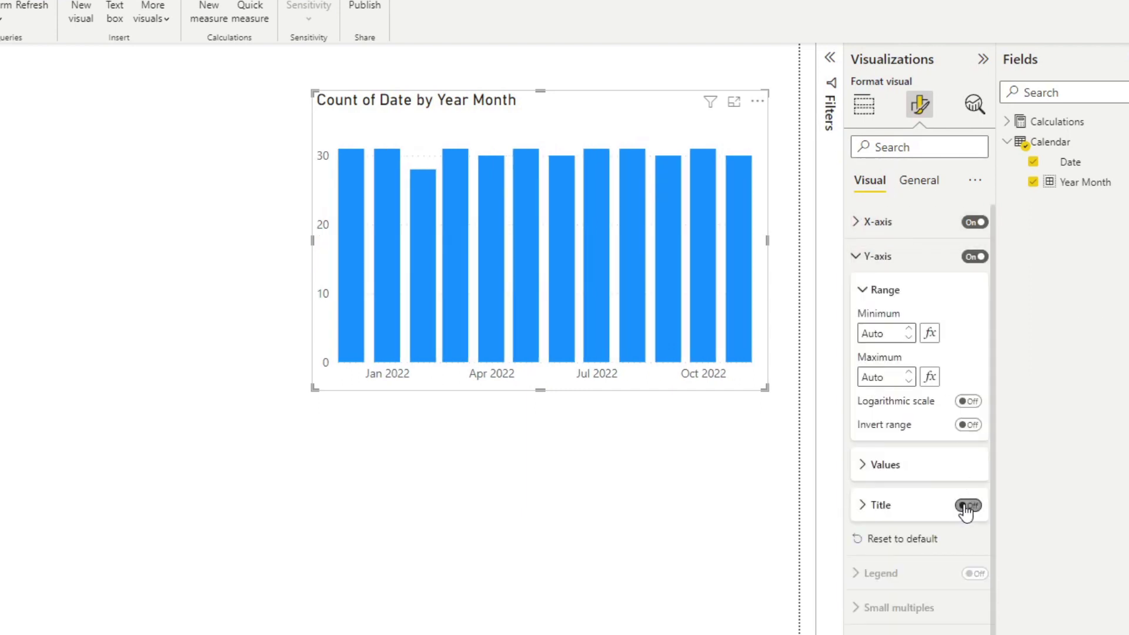
click(892, 257)
click(967, 257)
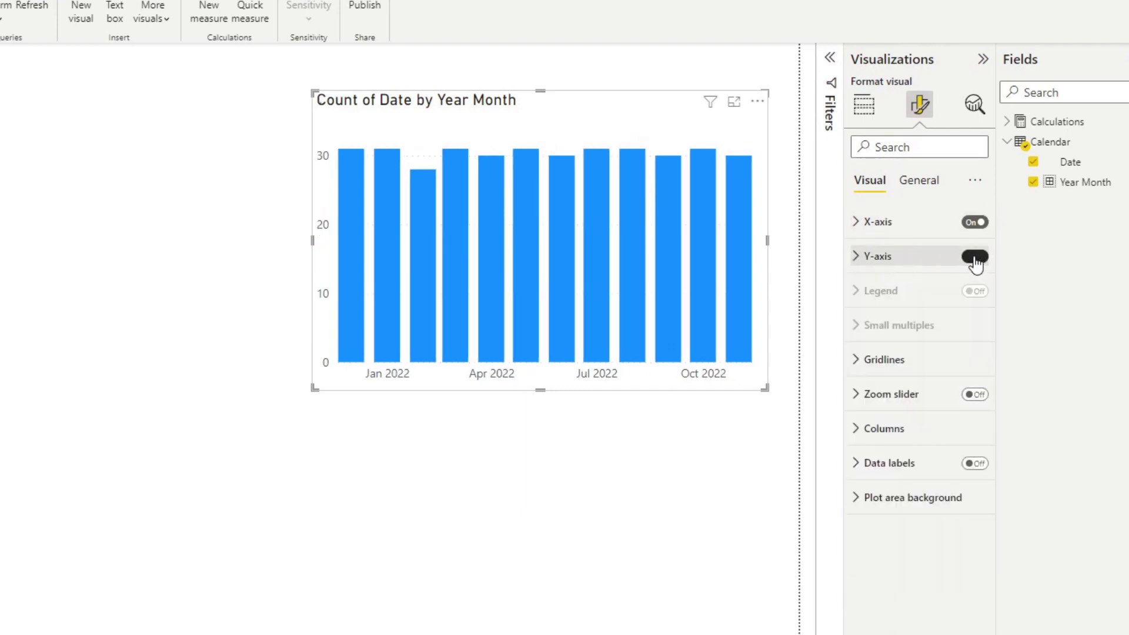
click(977, 464)
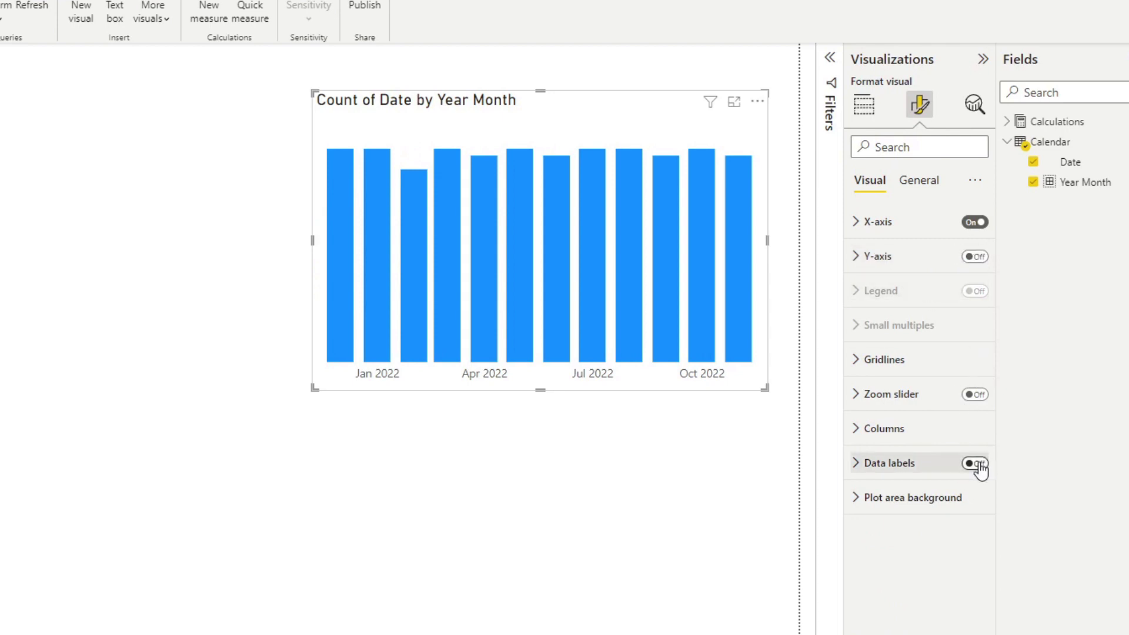
click(922, 462)
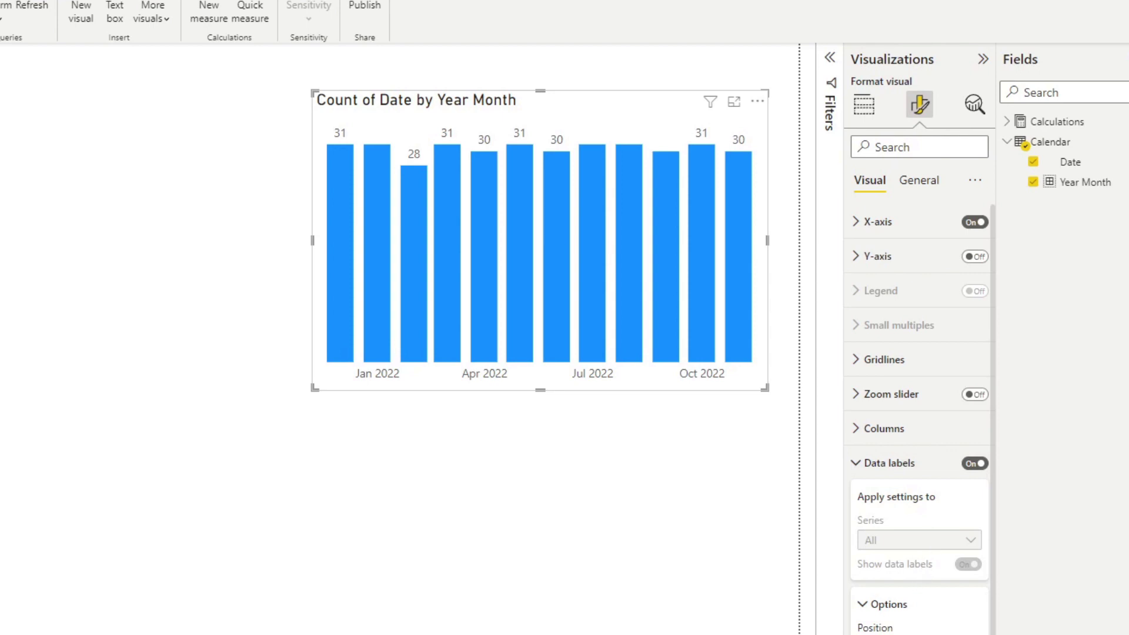
click(867, 464)
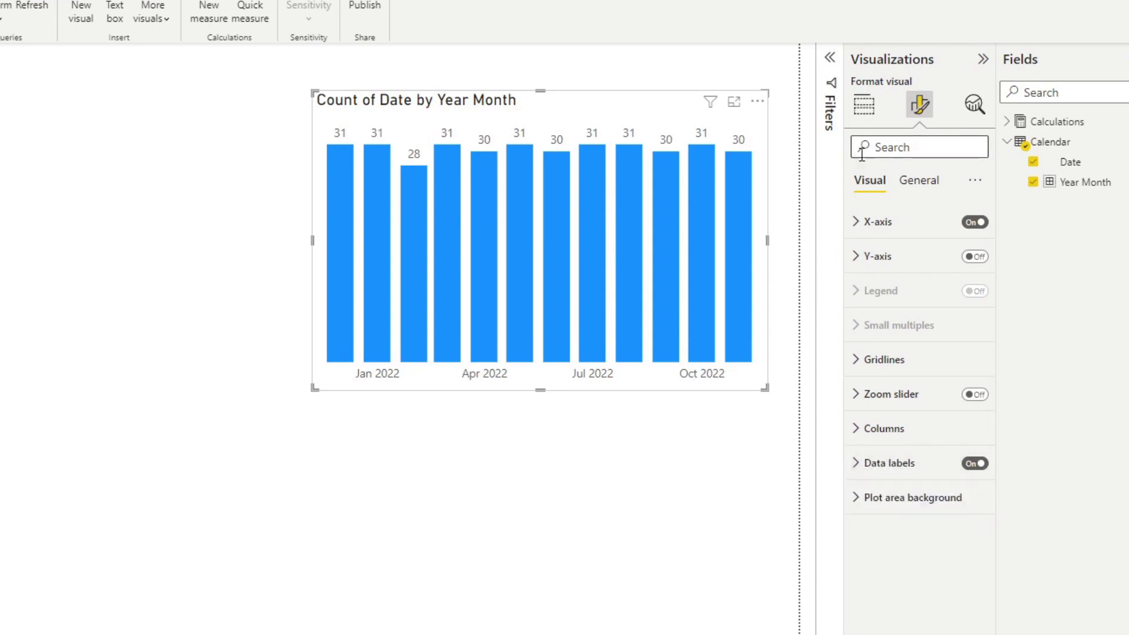
Set the chart title heading style to Normal with Segoe UI font.
click(918, 181)
click(887, 263)
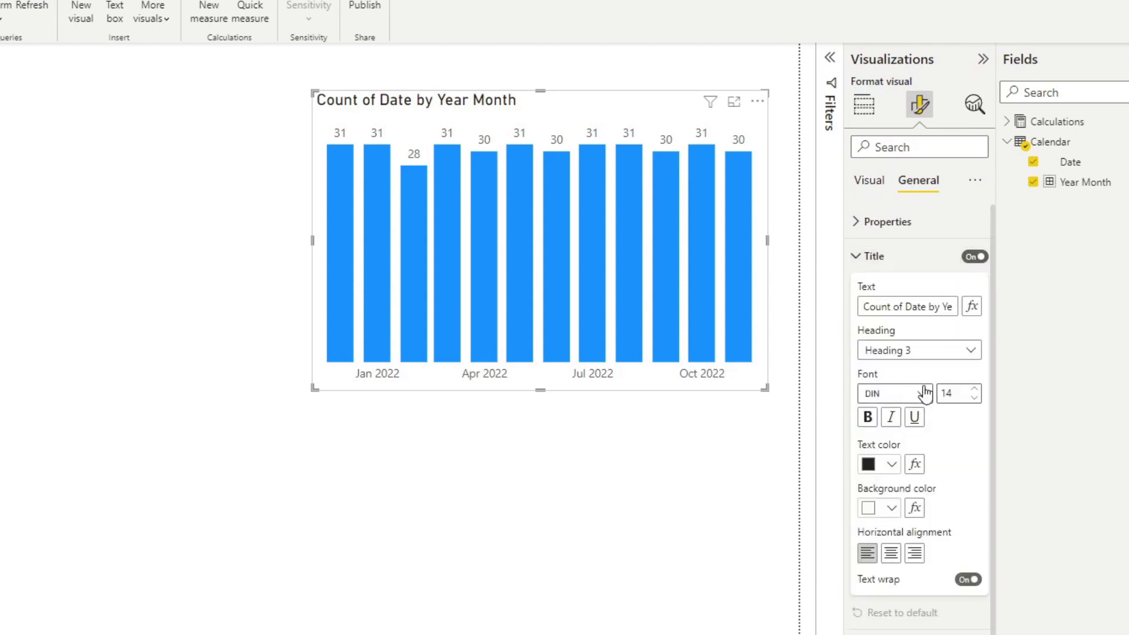
click(920, 354)
click(916, 375)
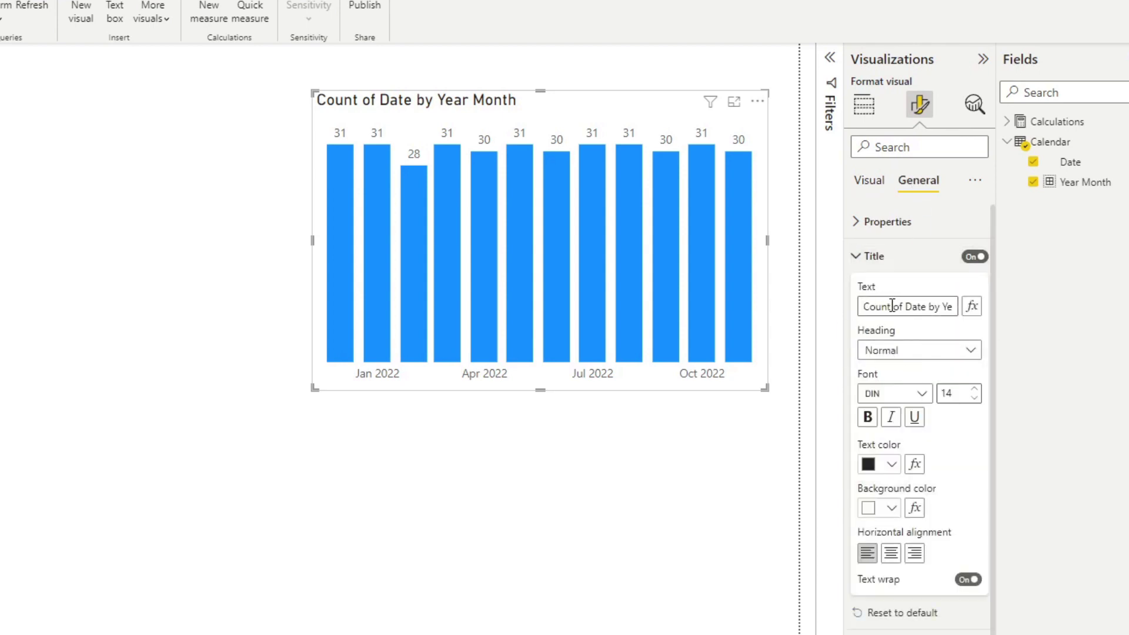
click(909, 395)
scroll(893, 333, down, 3)
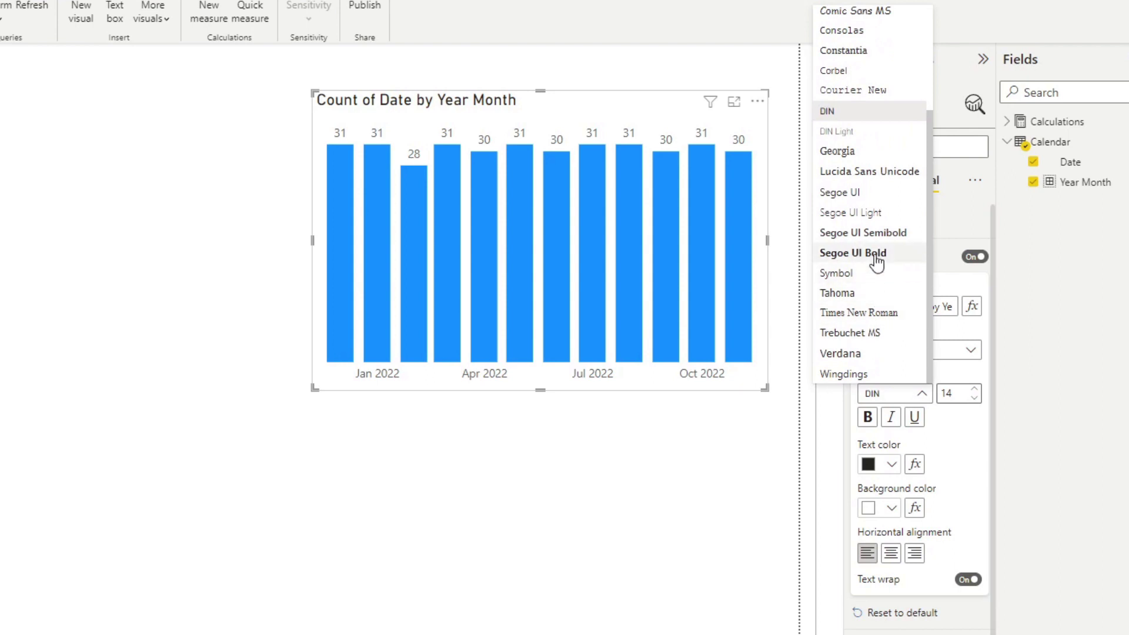
click(867, 193)
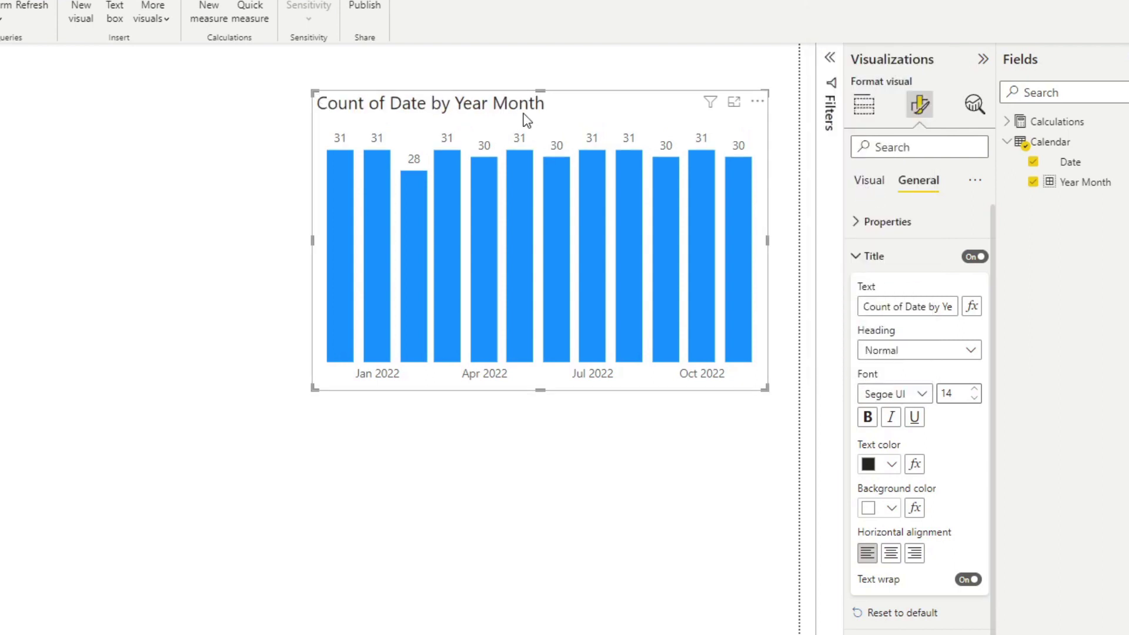
Change the title text to 'Count of days by Year' at size 12 and move the chart up-right.
click(923, 308)
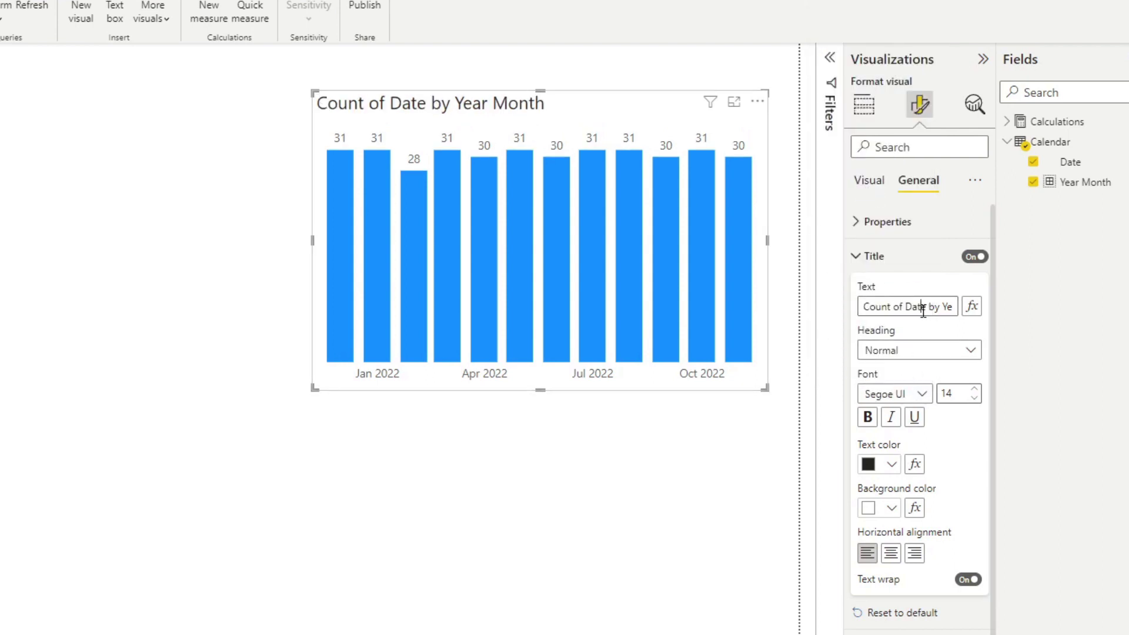
key(ctrl+a)
text(Count of days by Year)
key(Return)
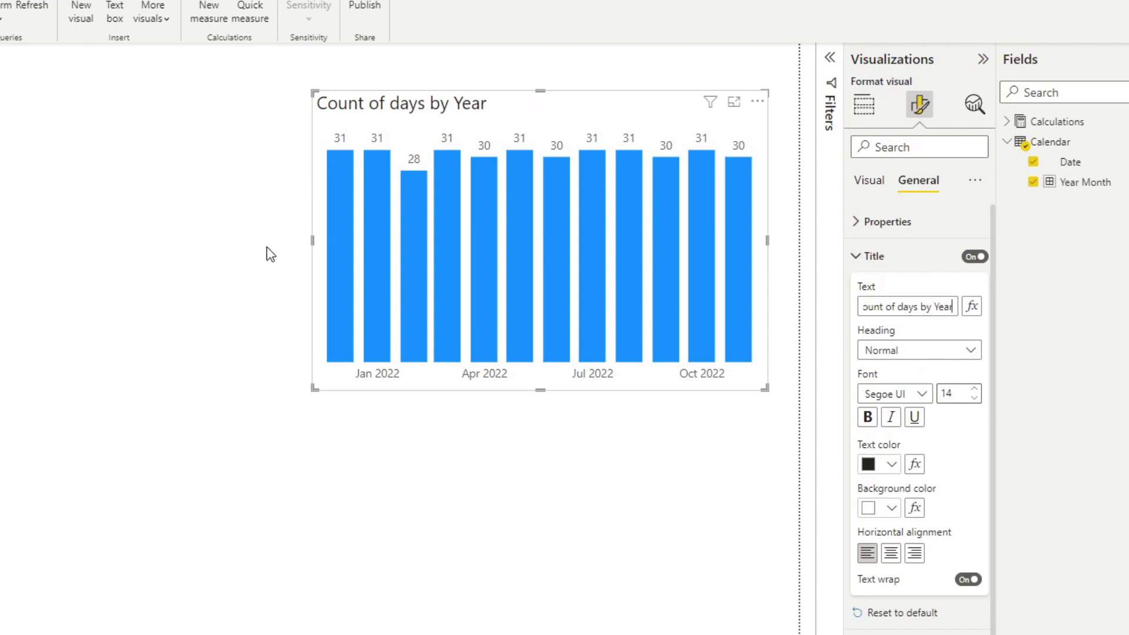
click(974, 398)
click(974, 398)
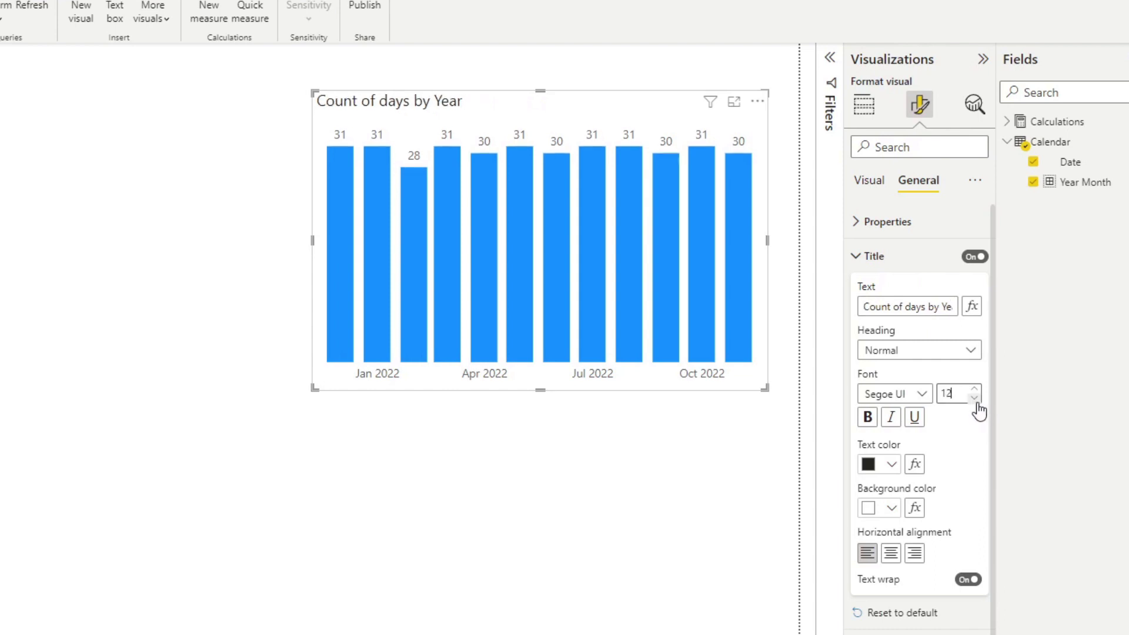
drag(431, 116, 443, 71)
mouse_move(397, 320)
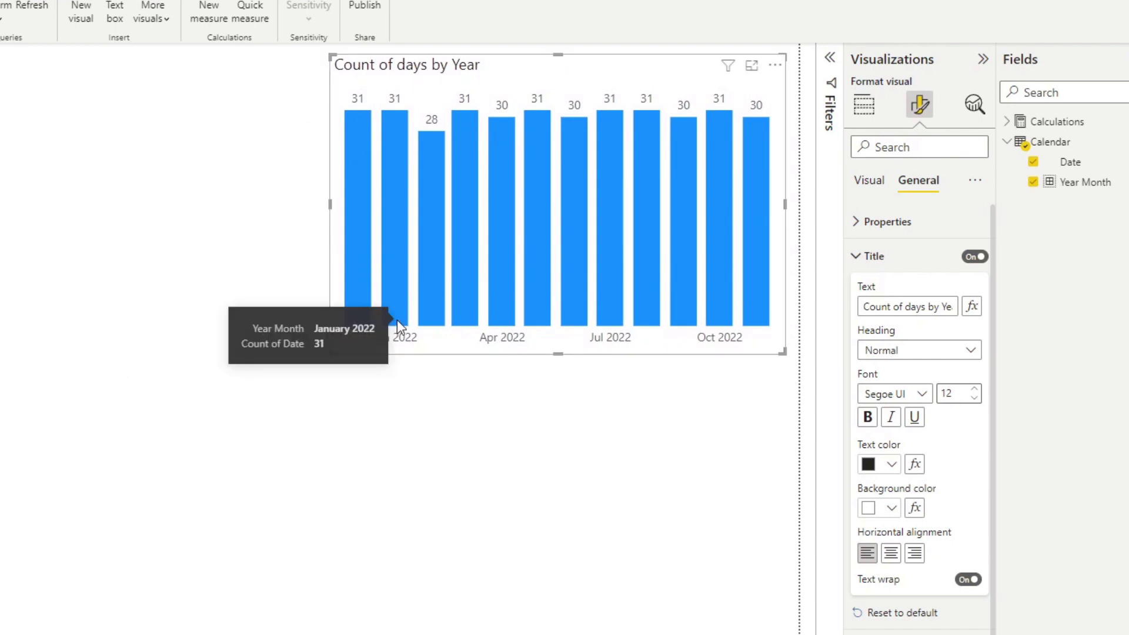
Build a new clustered column chart of Count of Date by Year Month.
click(440, 528)
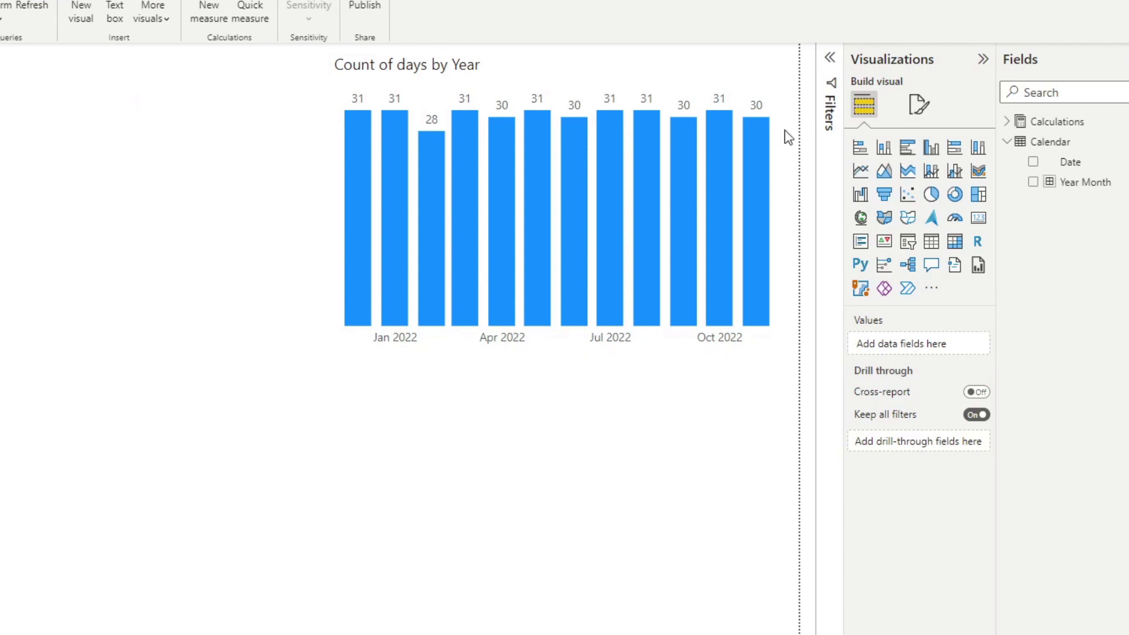
drag(1105, 183, 617, 267)
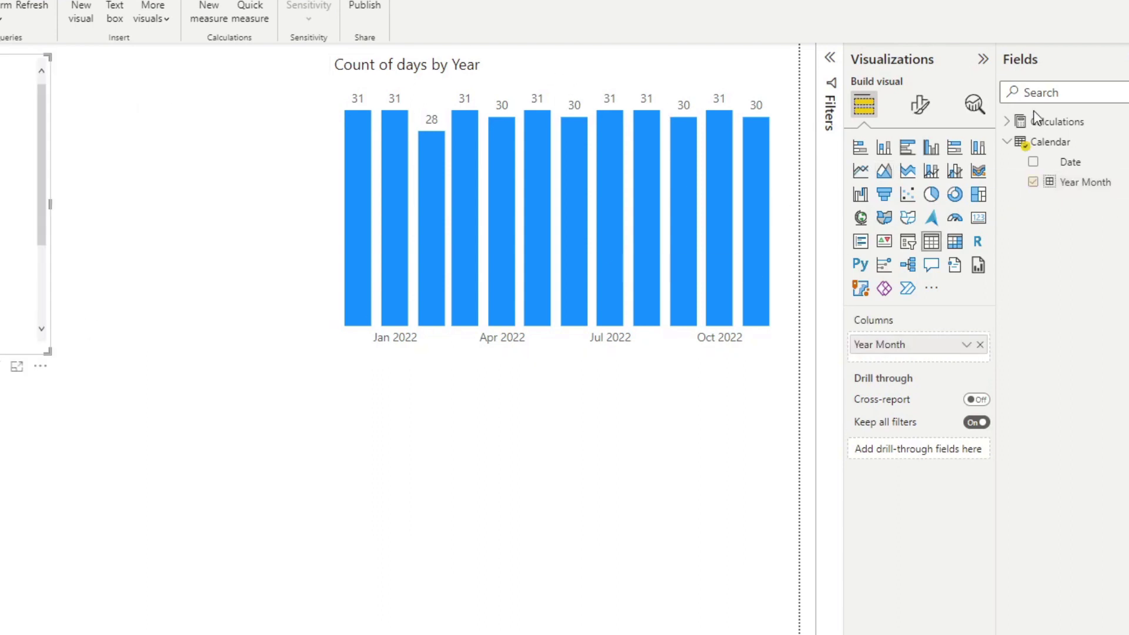
drag(1078, 172, 940, 366)
click(965, 365)
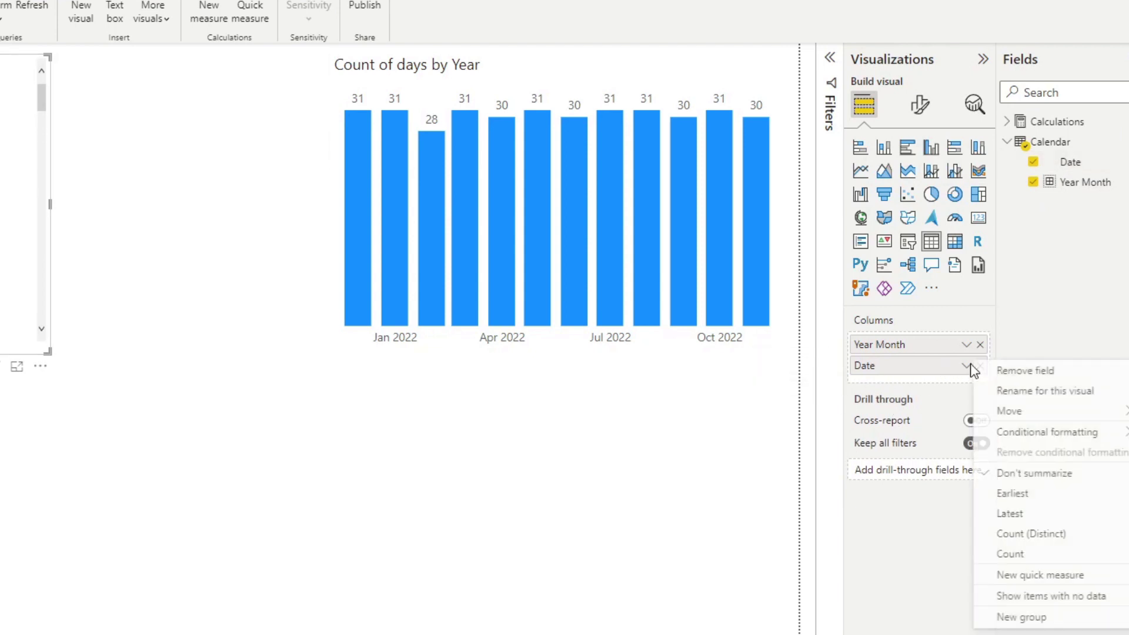
click(1028, 556)
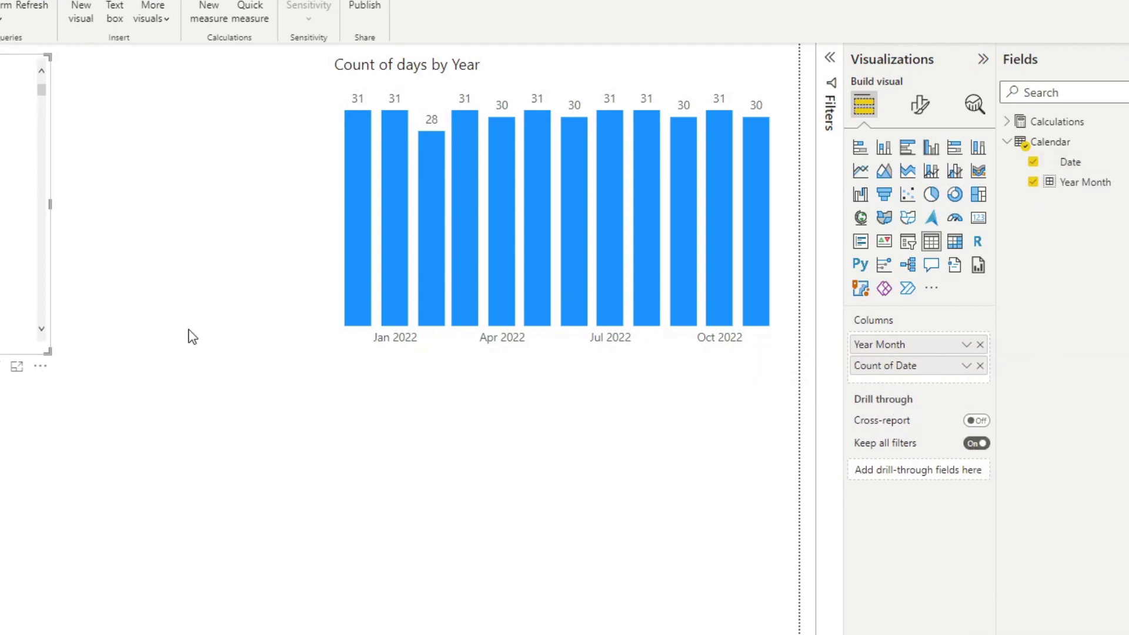
click(928, 148)
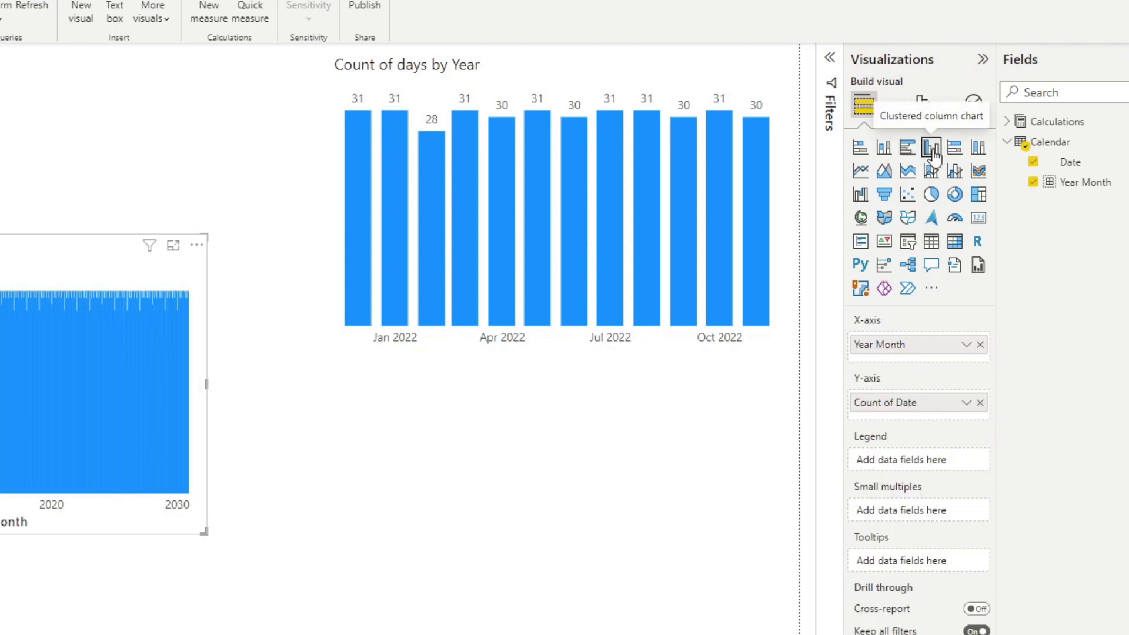
Filter its Year Month to relative date 'is in this year' and move it below the first chart.
click(829, 58)
click(803, 203)
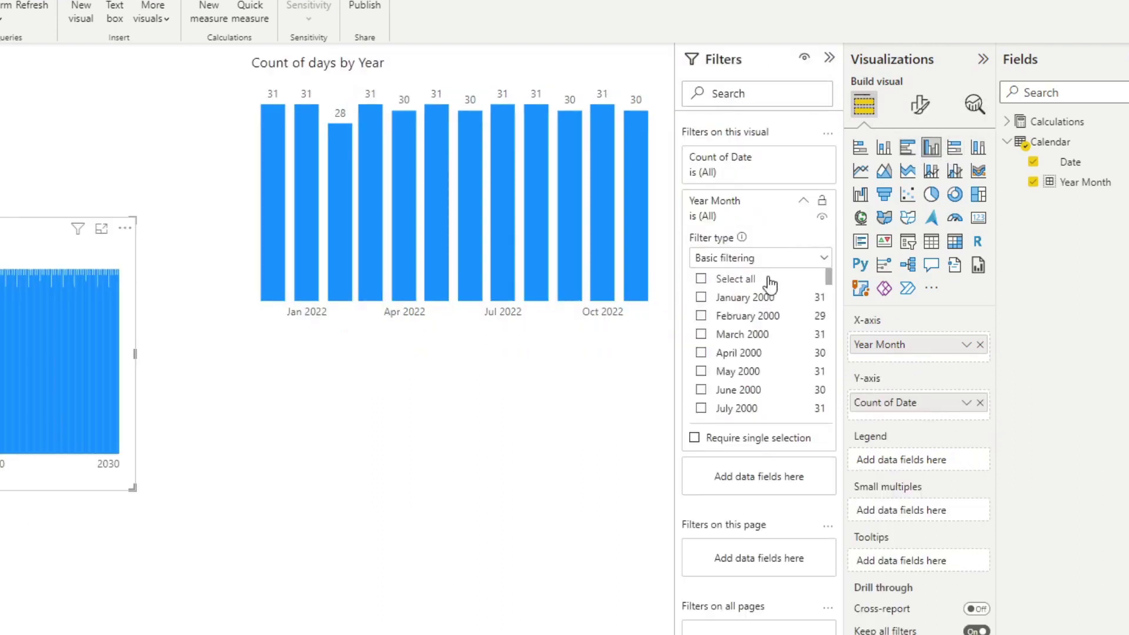
click(768, 259)
click(749, 321)
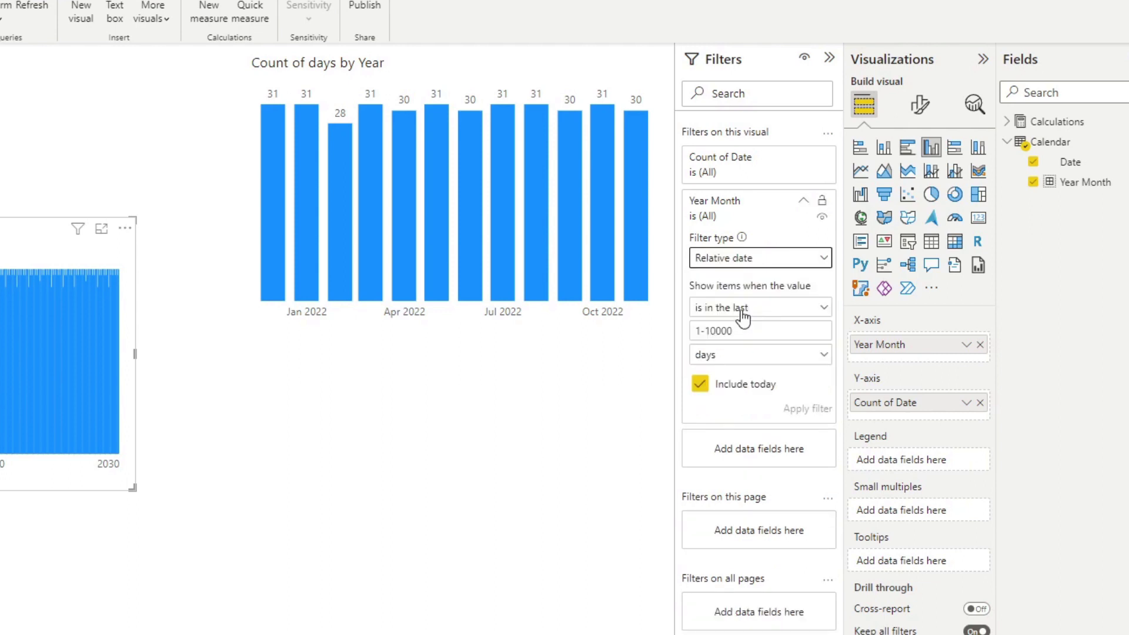
click(740, 309)
click(739, 351)
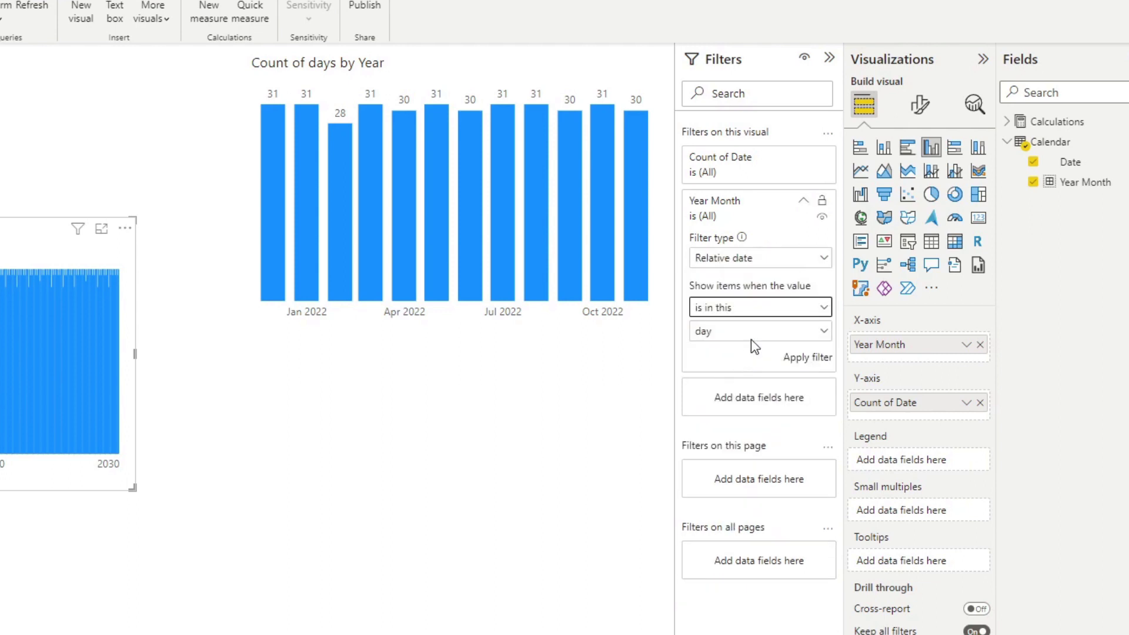
click(752, 331)
click(730, 415)
click(802, 359)
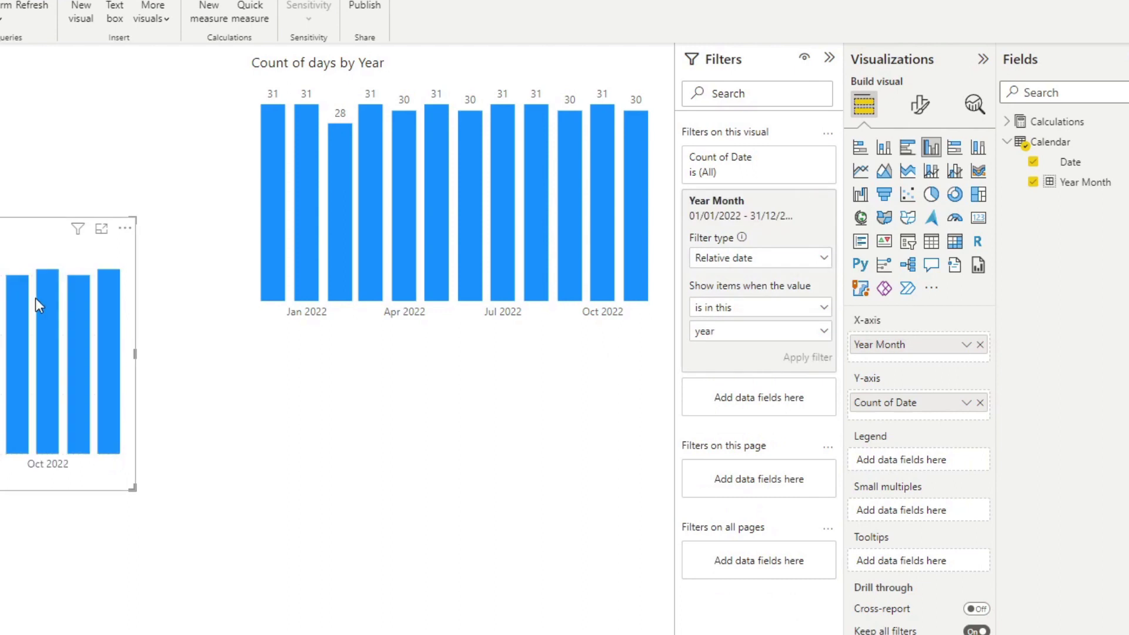
drag(2, 233, 479, 406)
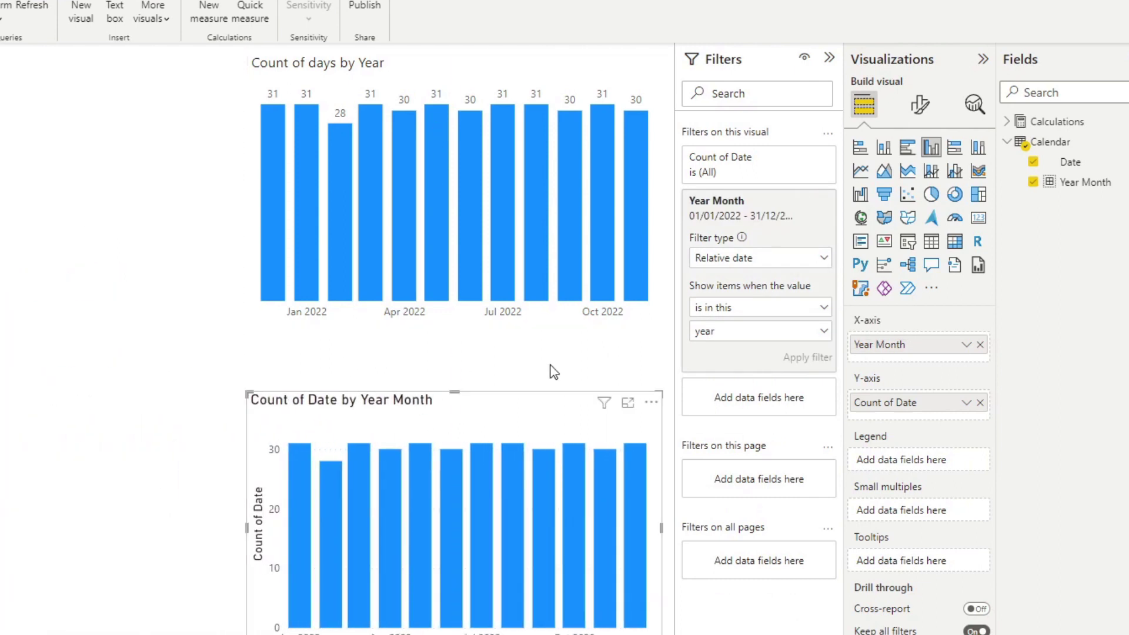
Format-paint the Count of days by Year chart's style onto the lower chart and move it beneath.
click(504, 63)
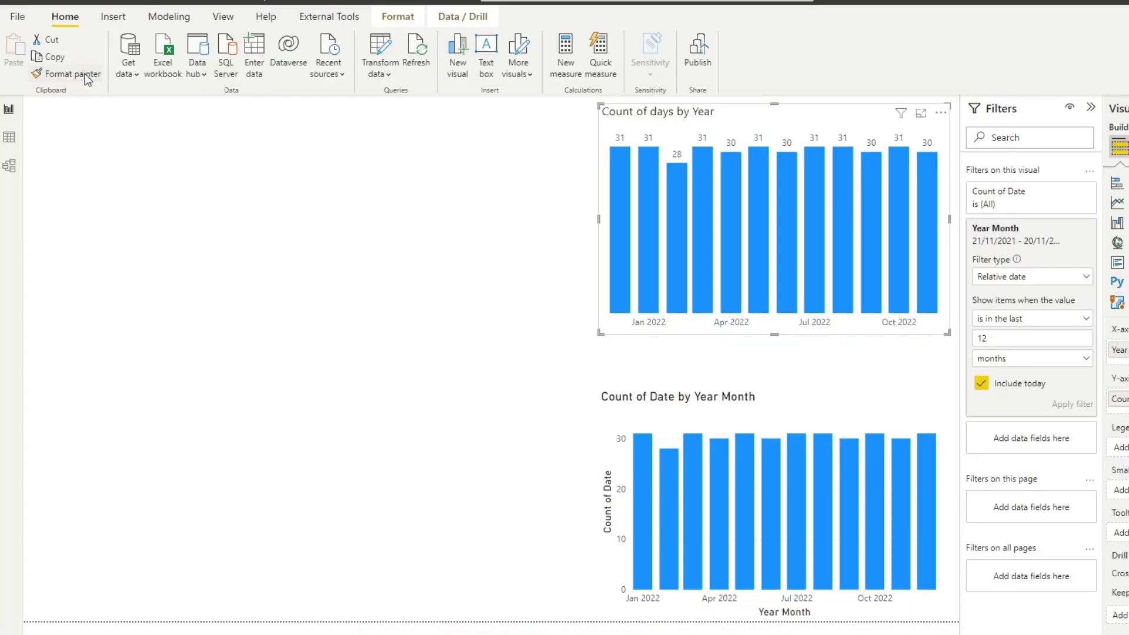
click(69, 74)
click(808, 401)
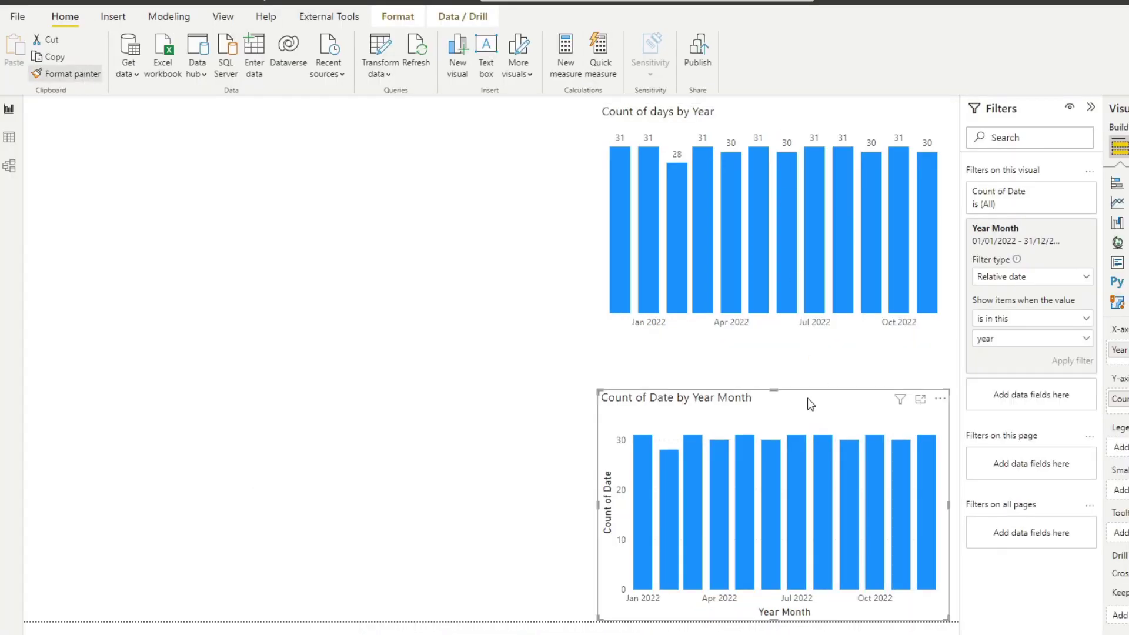
drag(794, 391, 793, 352)
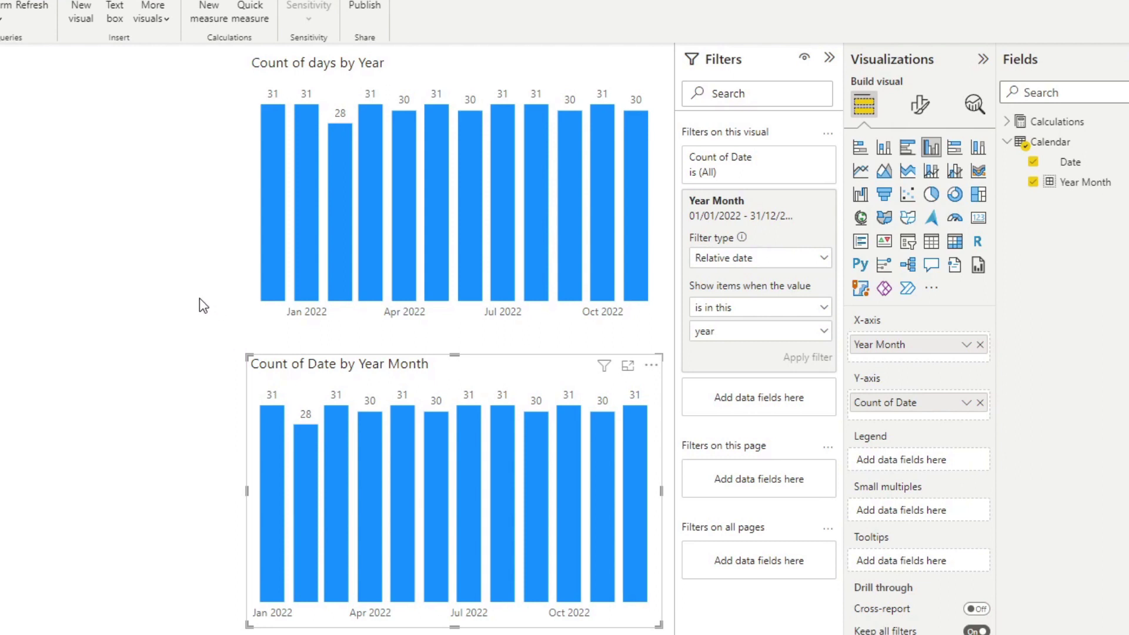
click(241, 206)
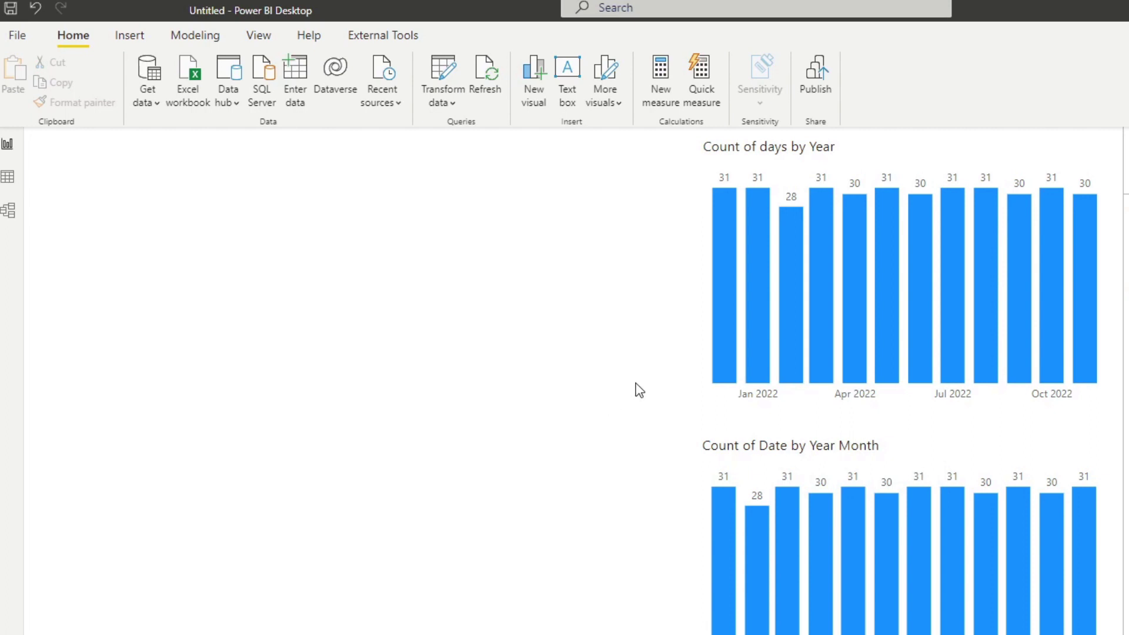
Apply a purple theme to the report from the Themes gallery.
click(276, 44)
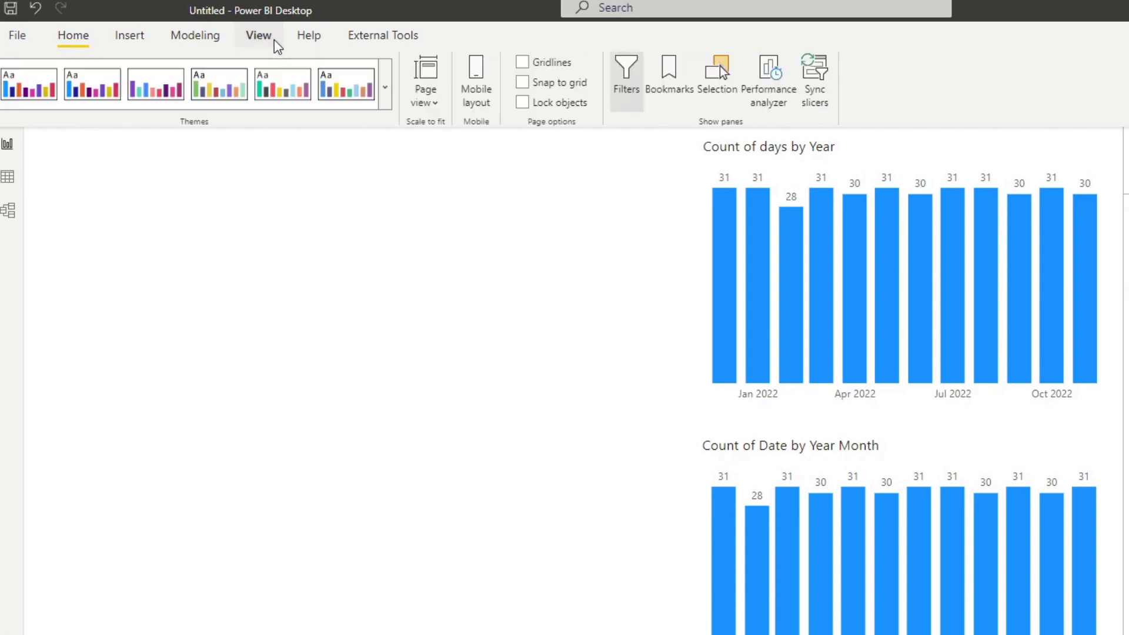
click(386, 84)
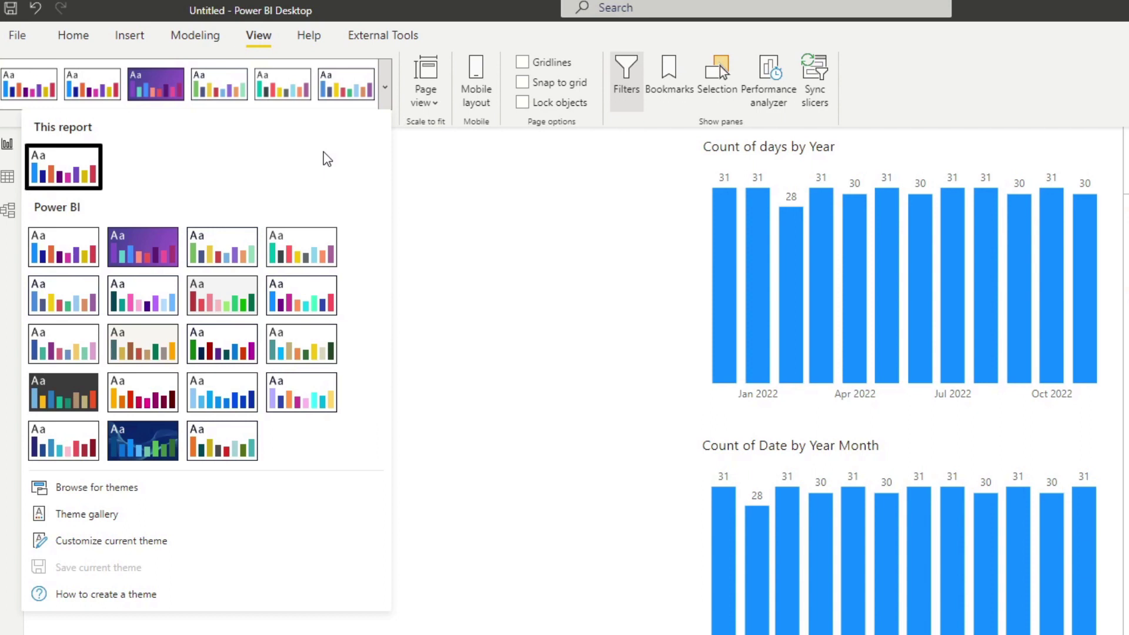
click(147, 247)
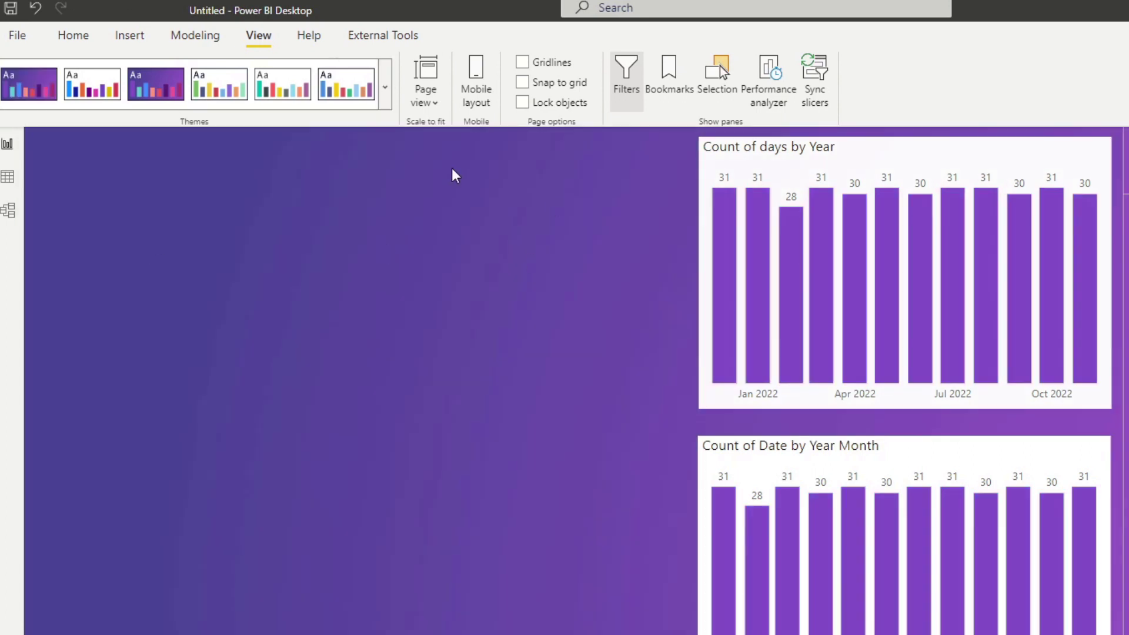
Restore the Default theme and bring up the theme list again.
click(385, 85)
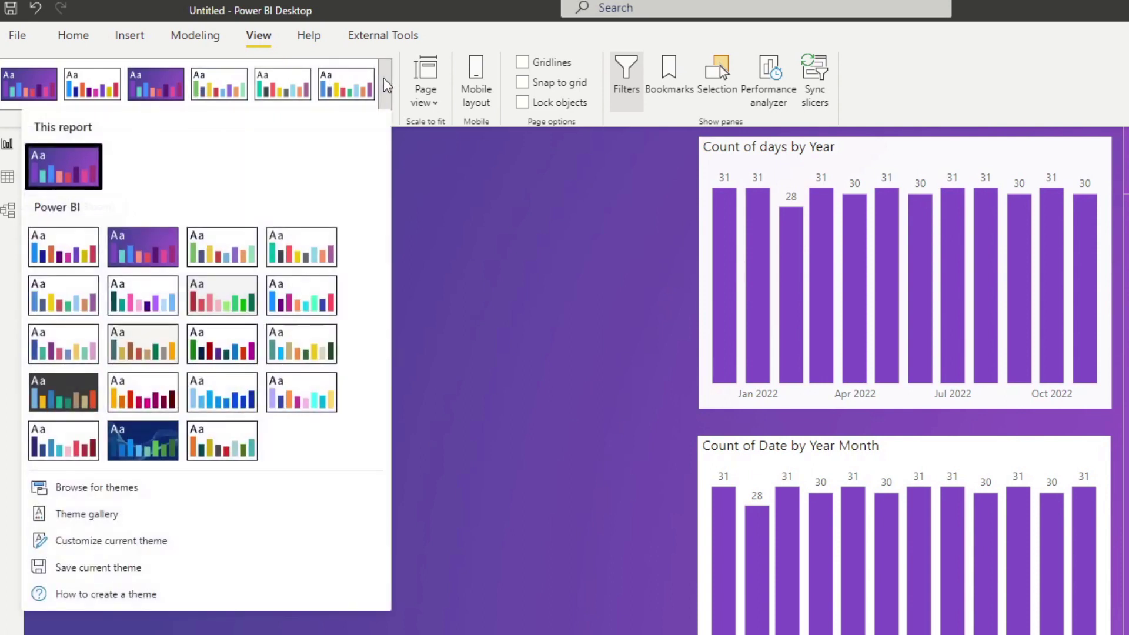
click(76, 249)
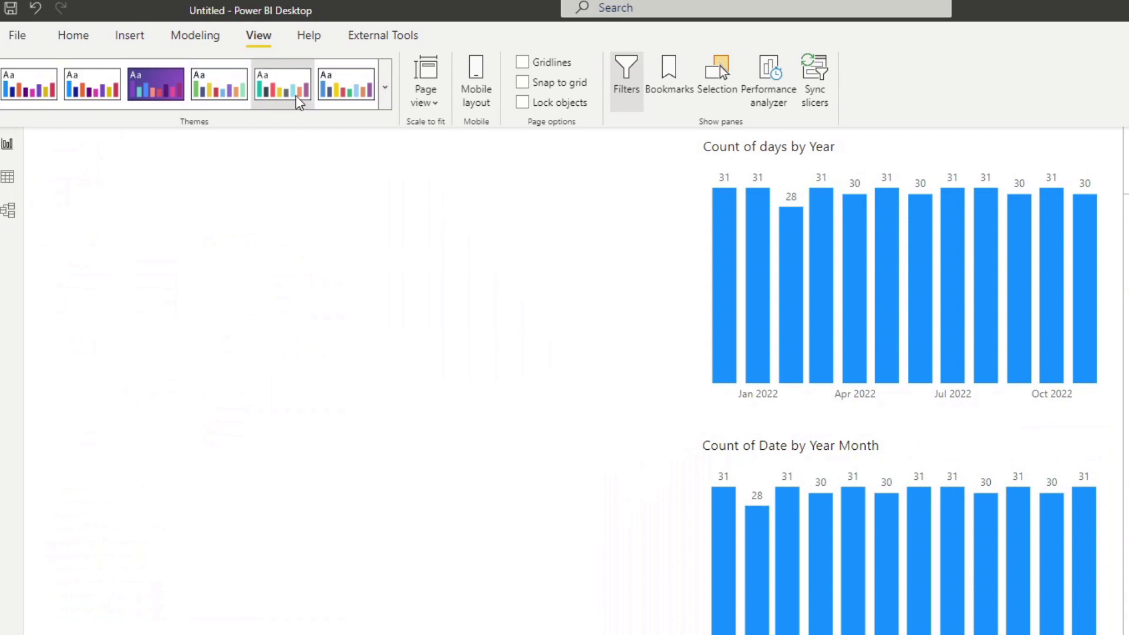
click(385, 87)
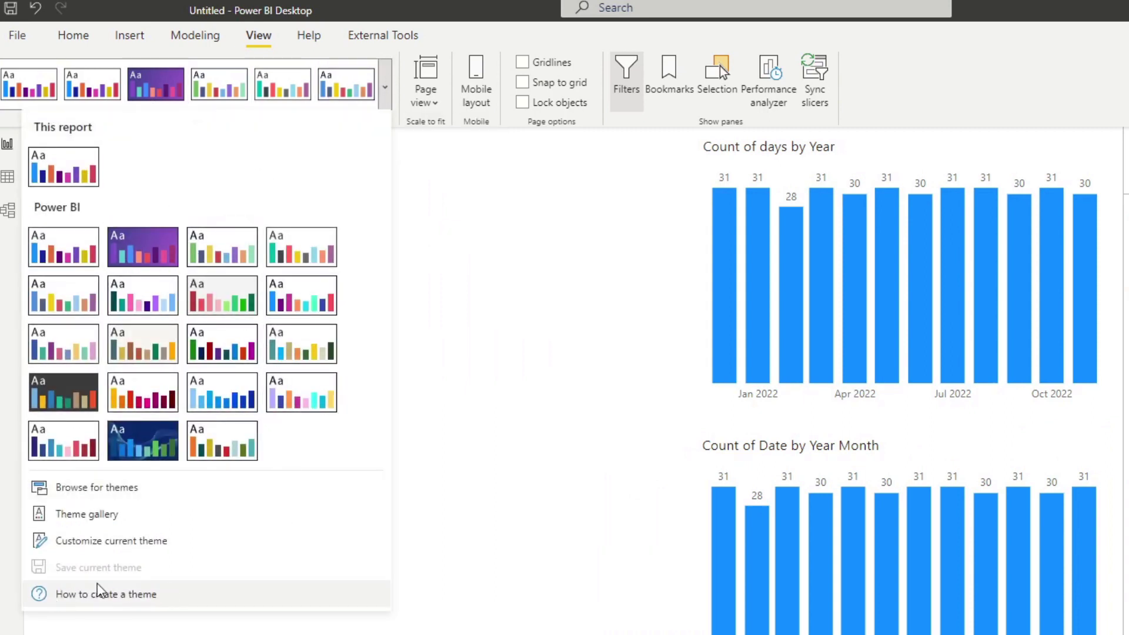
Open Customize current theme, check Color 1 without changing it, and go to the Text settings.
click(151, 546)
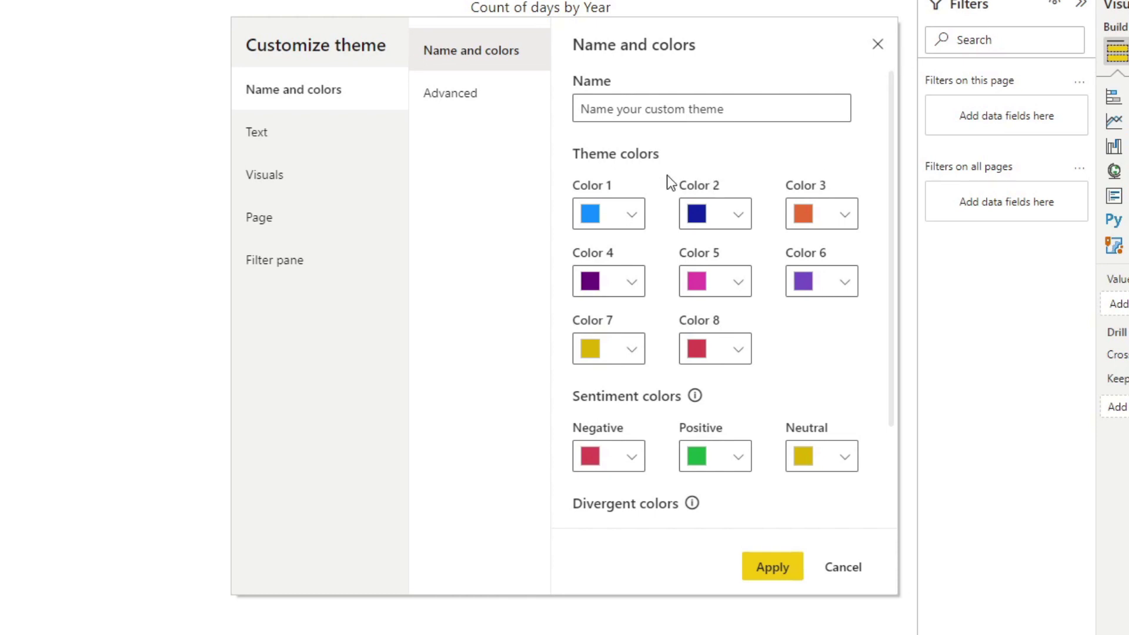
click(617, 221)
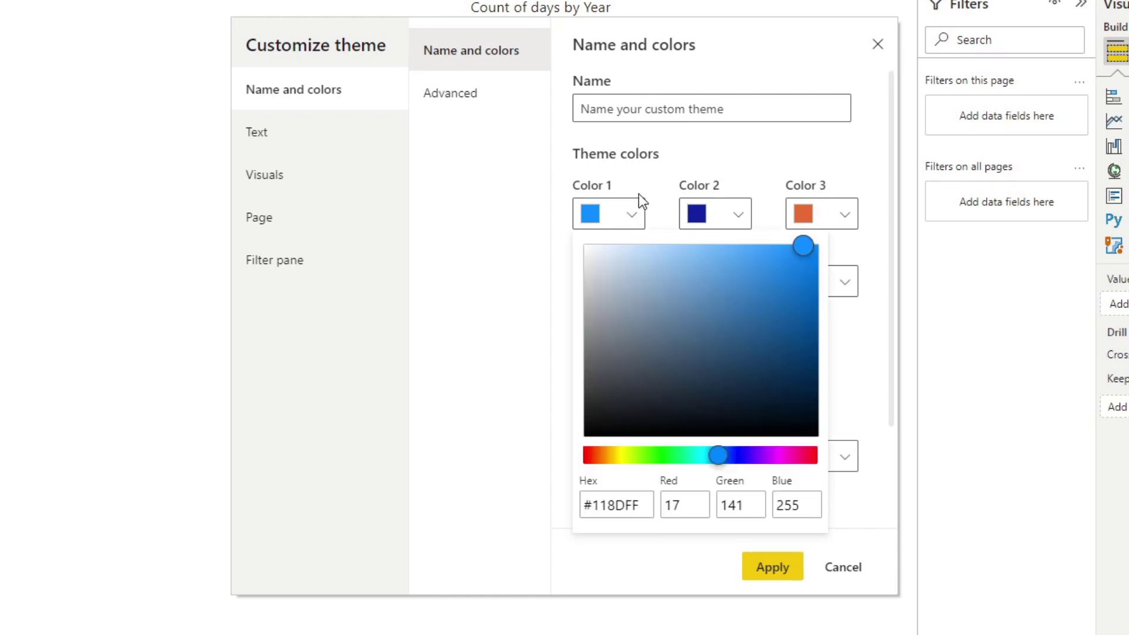
click(647, 202)
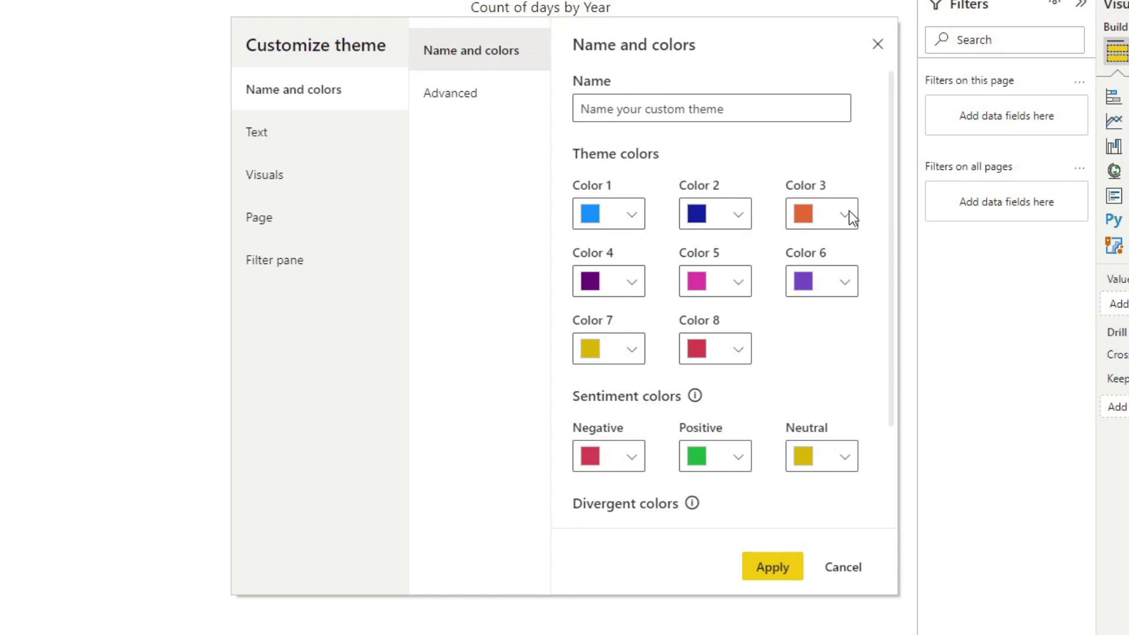
click(632, 222)
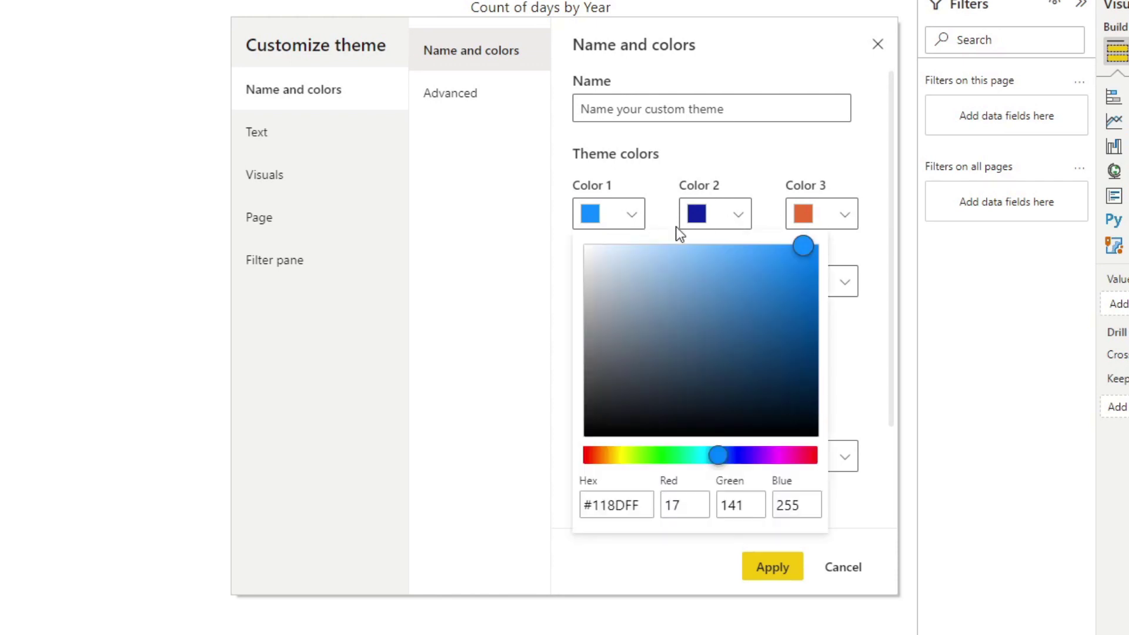
click(732, 193)
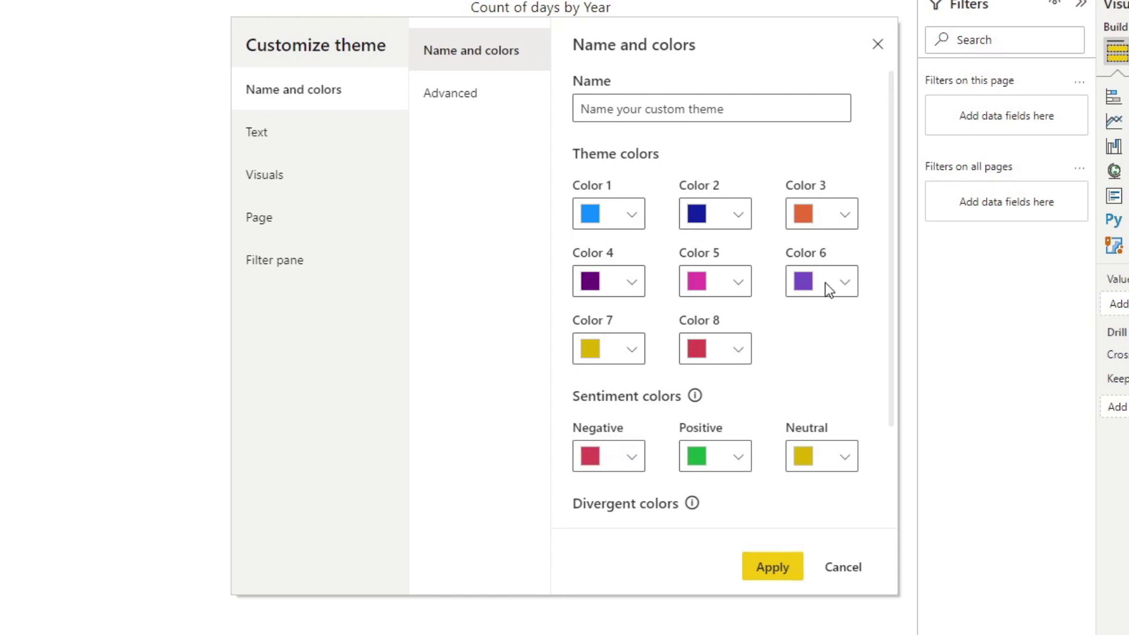
scroll(711, 428, down, 3)
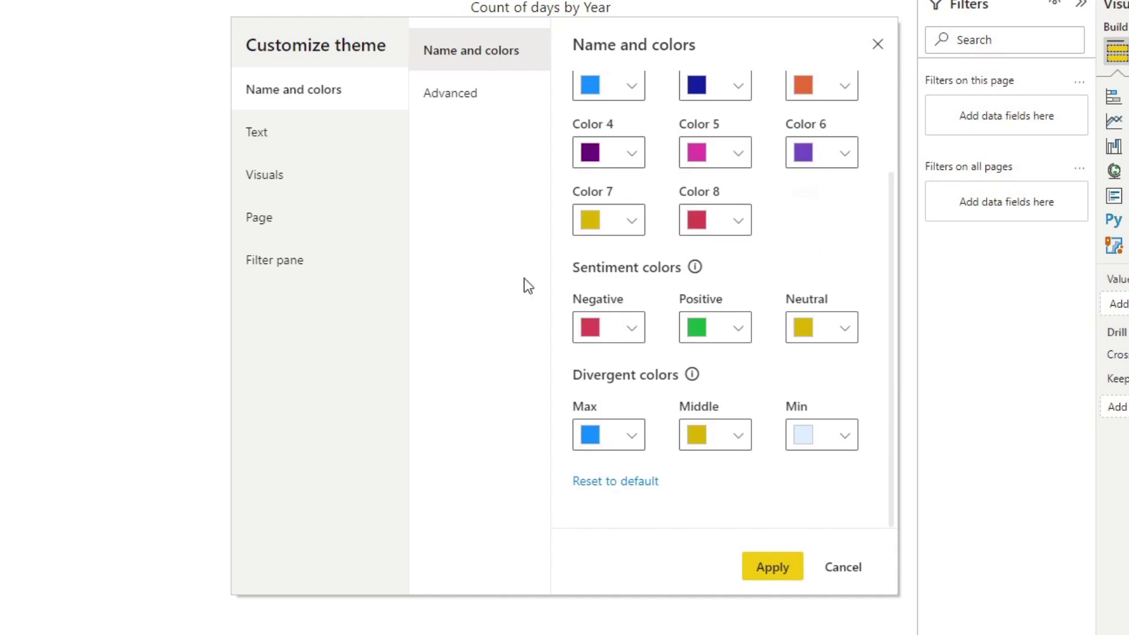
click(436, 107)
Keep Segoe UI as the general font, then review the Cards and KPIs and Title font settings.
click(325, 139)
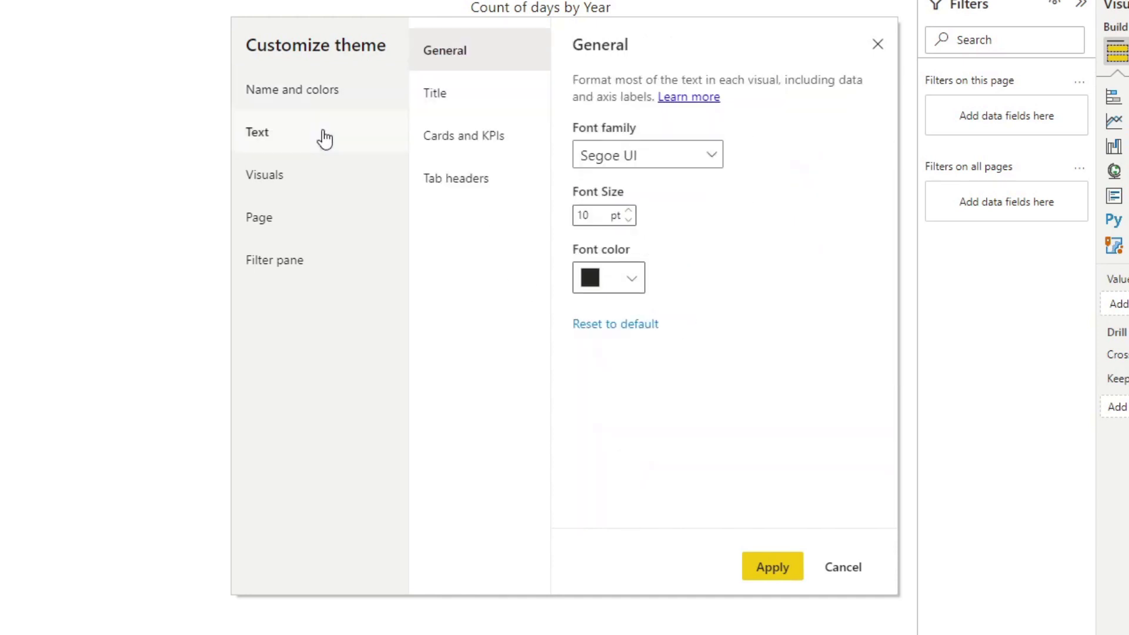
click(671, 158)
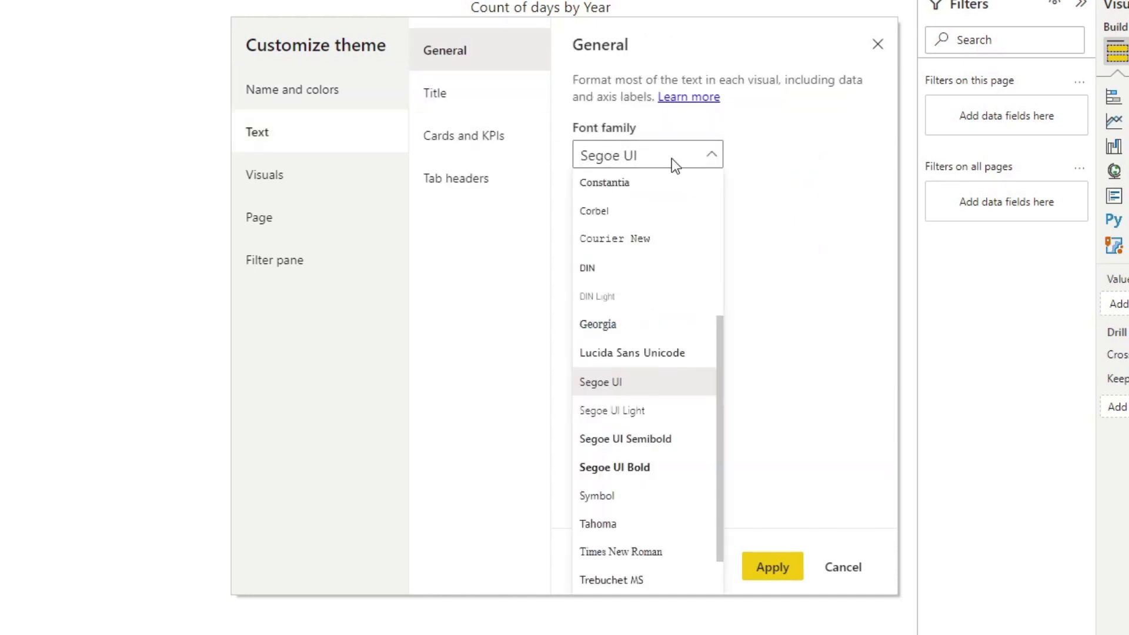
scroll(671, 191, up, 3)
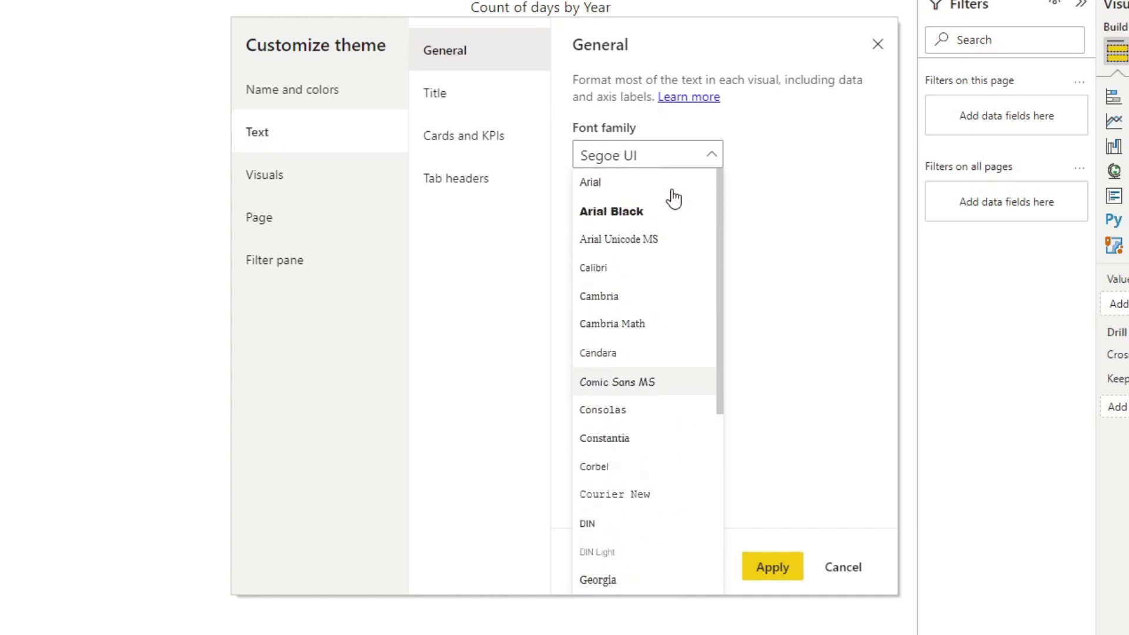
click(789, 177)
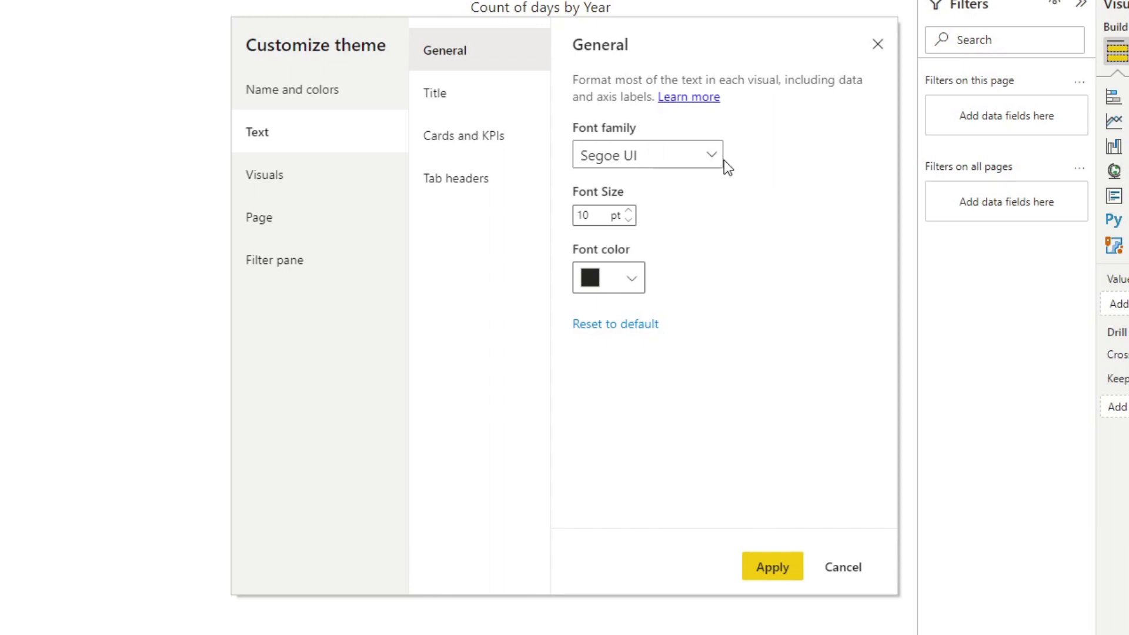
click(482, 131)
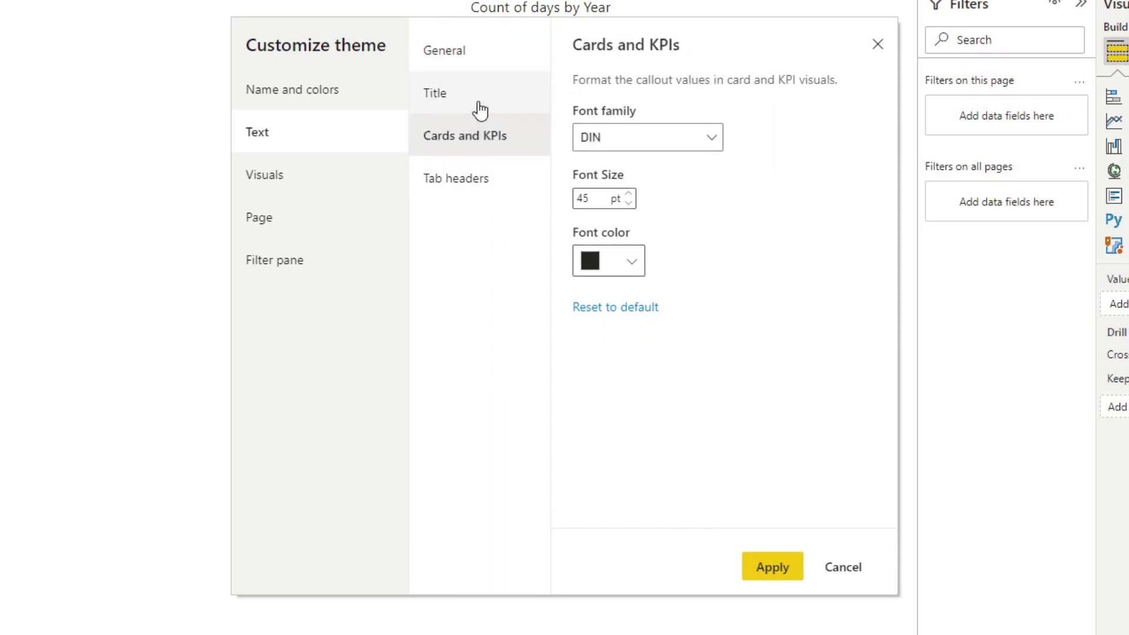
click(440, 106)
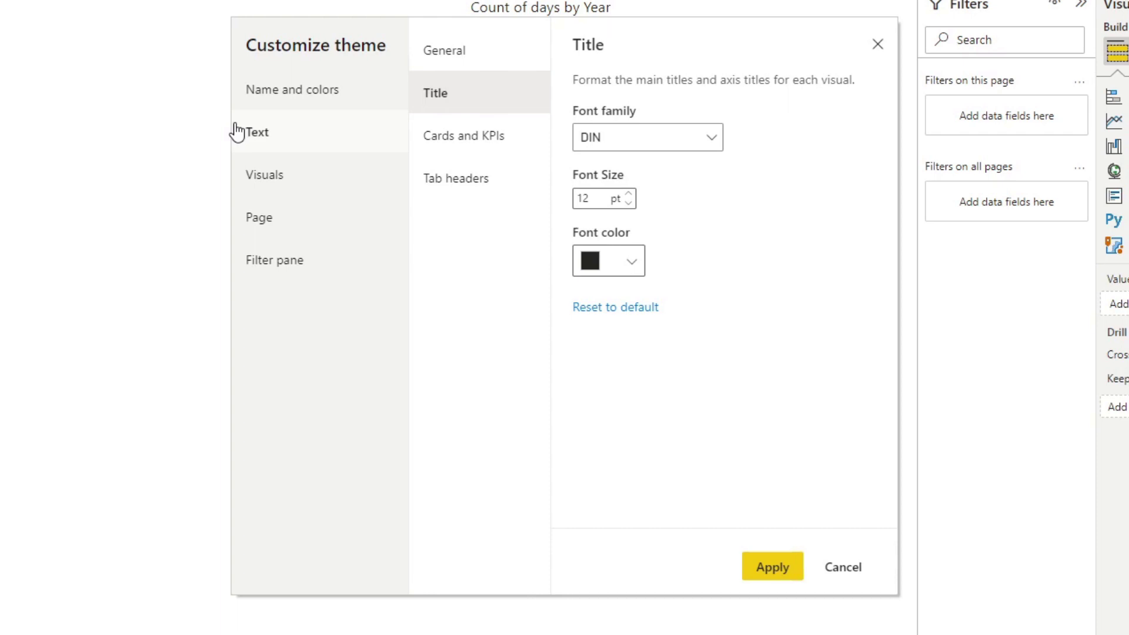
In Name and colors, change theme Color 1 to purple #B710FF.
click(340, 108)
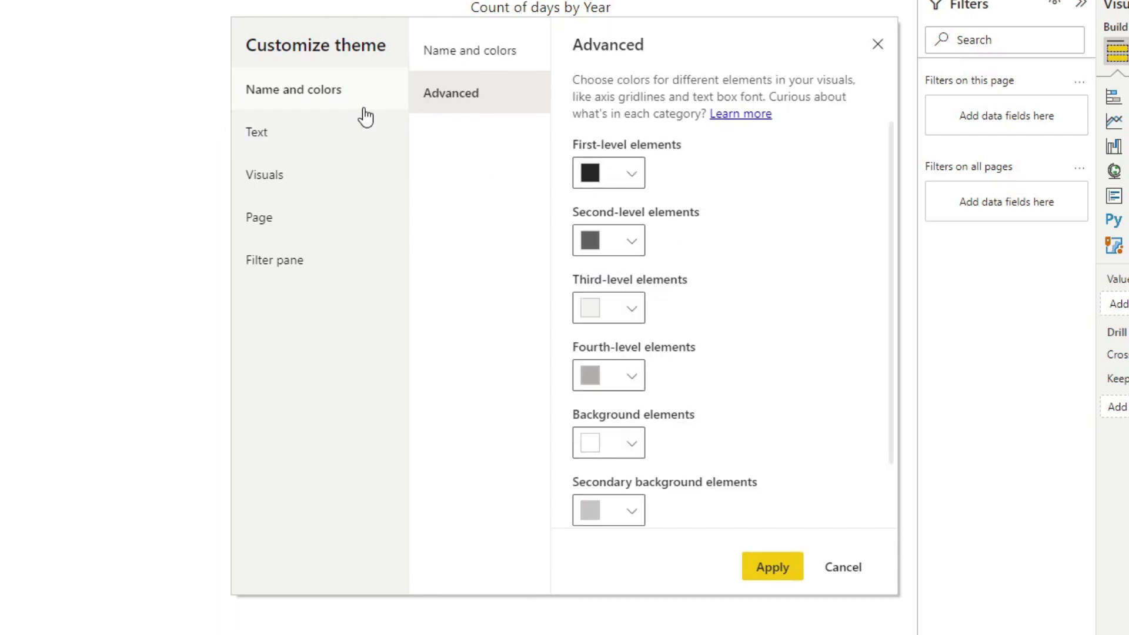
click(461, 63)
click(625, 213)
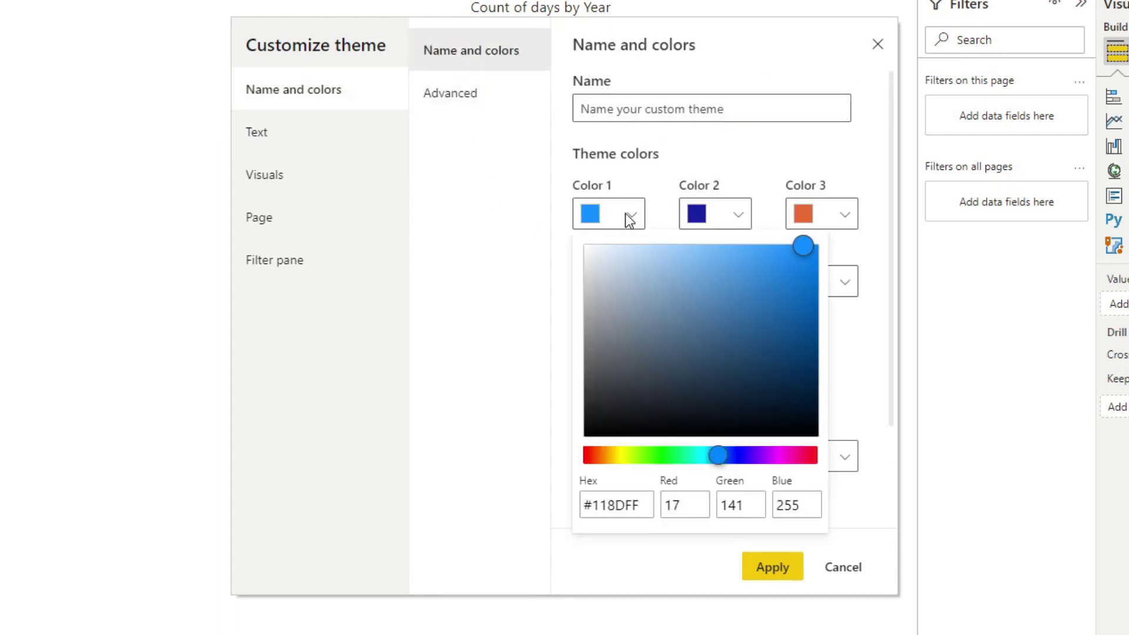
mouse_move(746, 457)
mouse_down()
mouse_move(767, 458)
mouse_move(740, 458)
mouse_up()
click(743, 218)
Set Color 2 to deep pink-red and Color 3 to saturated green, then apply the theme.
click(743, 218)
click(810, 219)
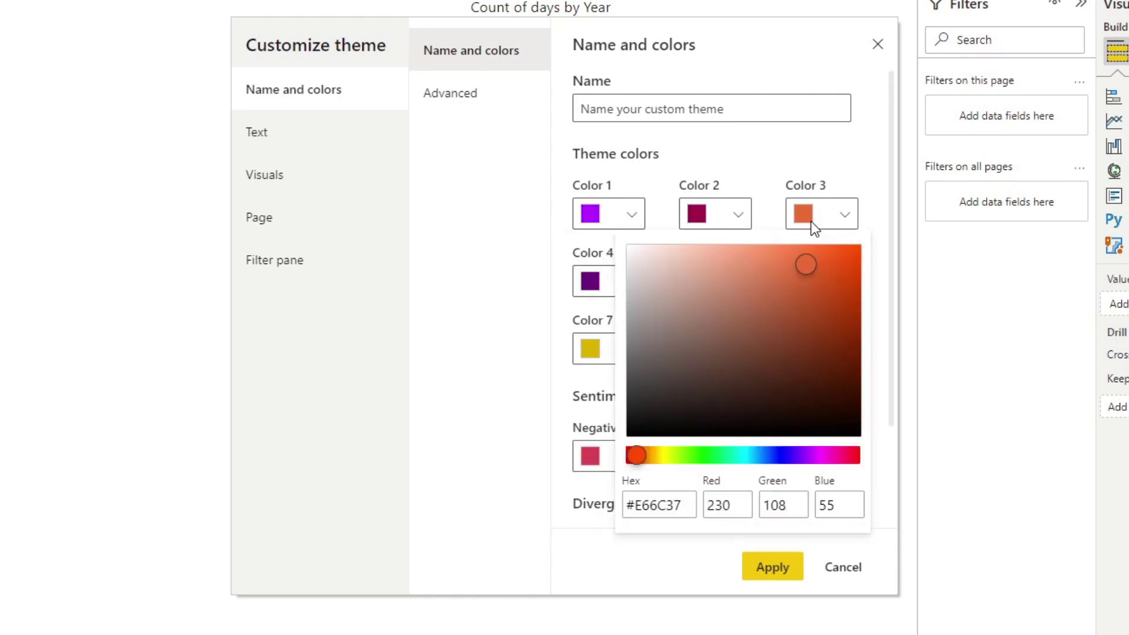
drag(672, 454, 701, 455)
drag(813, 315, 859, 312)
click(757, 567)
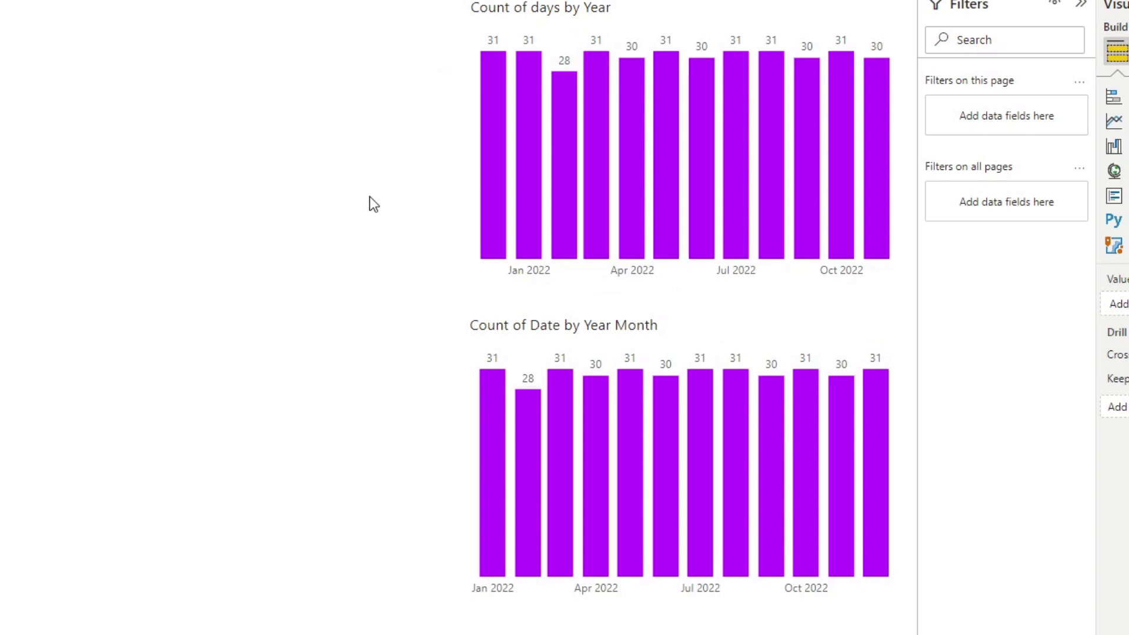
click(583, 11)
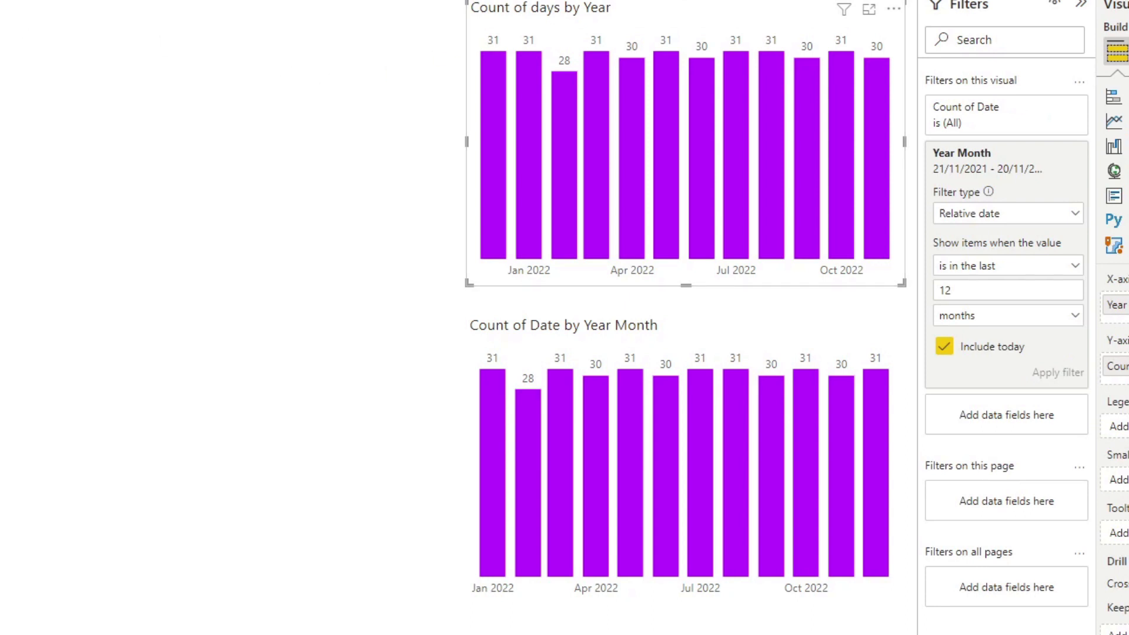
click(1128, 51)
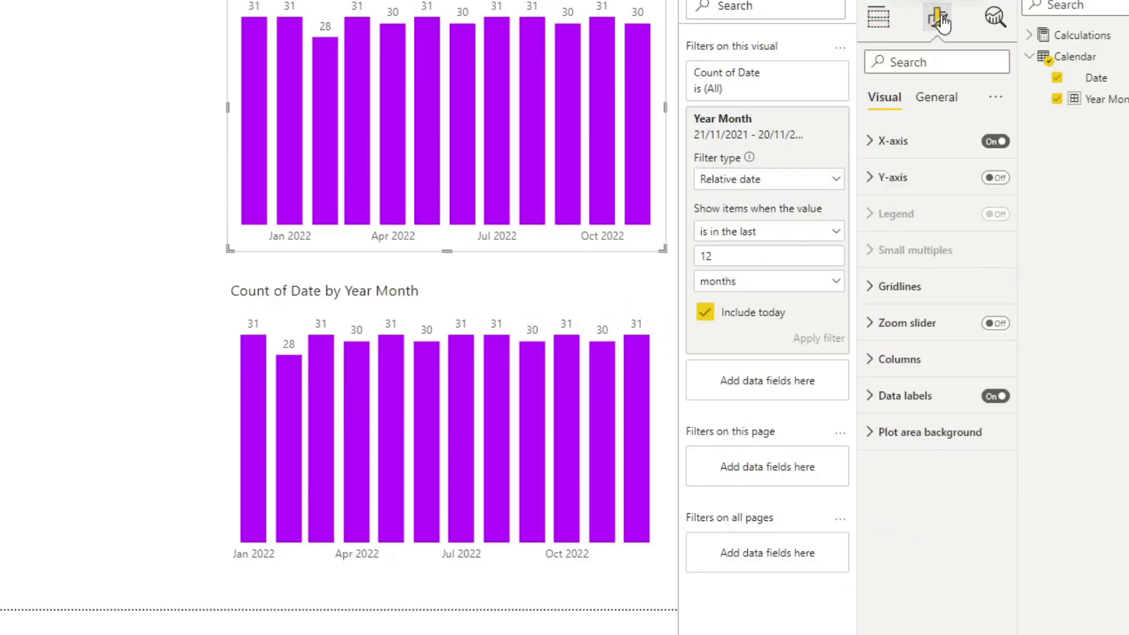
click(919, 376)
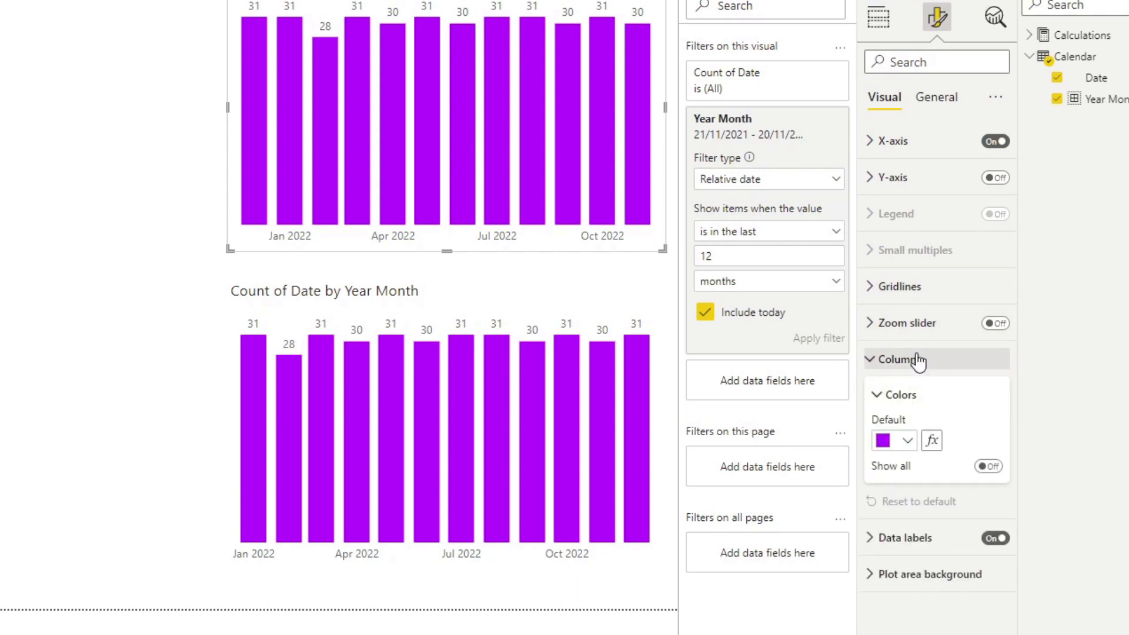
click(906, 442)
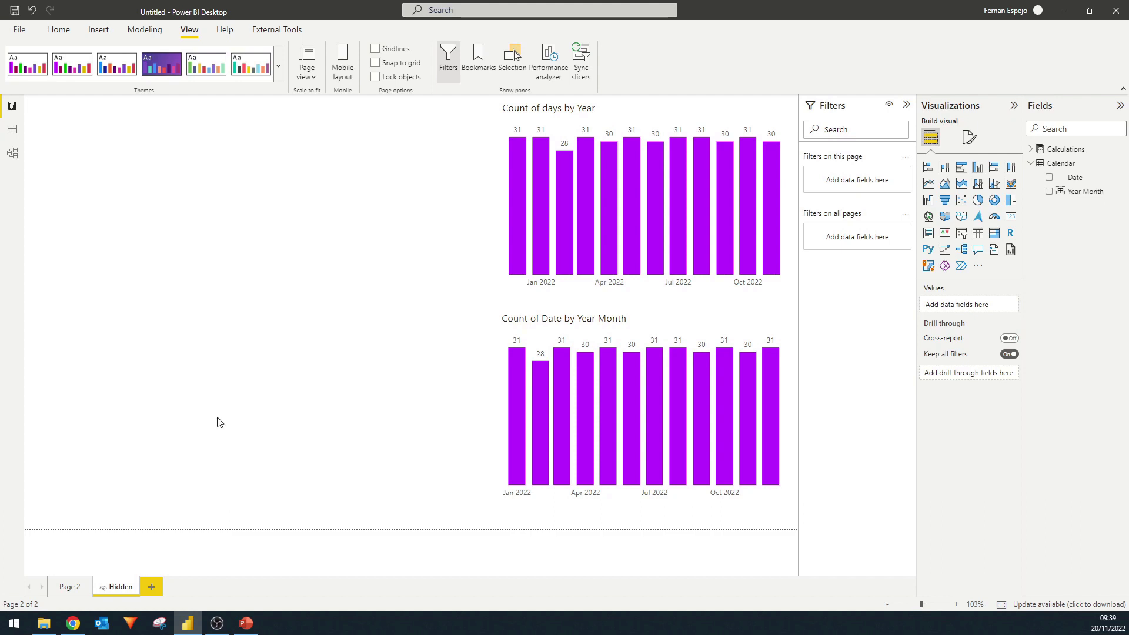
On the PowerPoint template slide, narrow the left and right white panels from their inner edges.
click(252, 627)
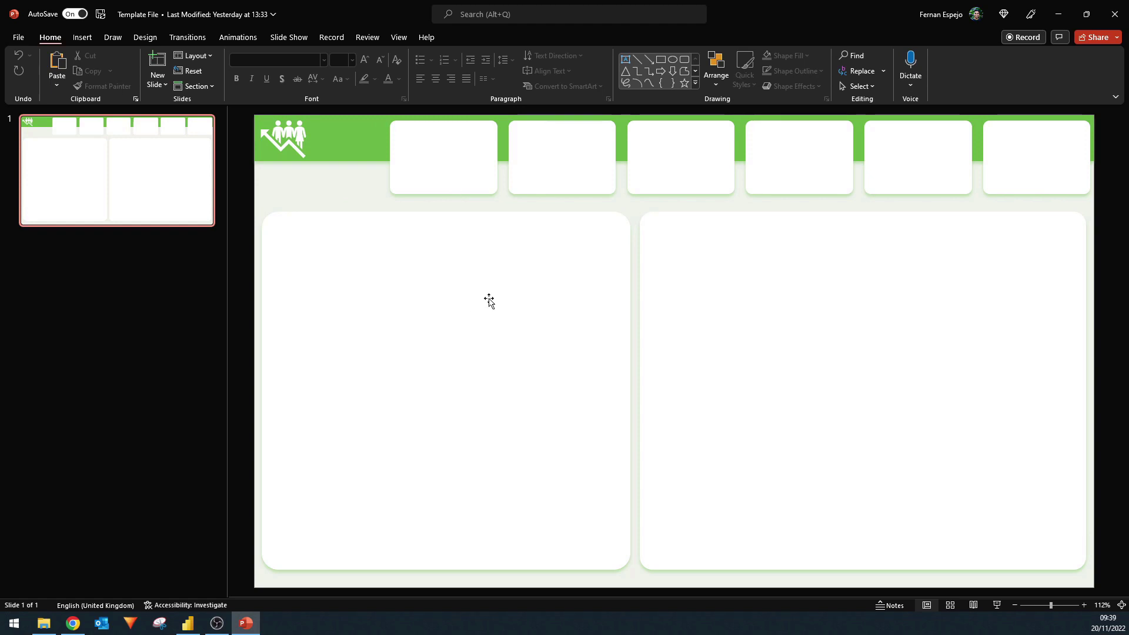
click(680, 300)
click(506, 307)
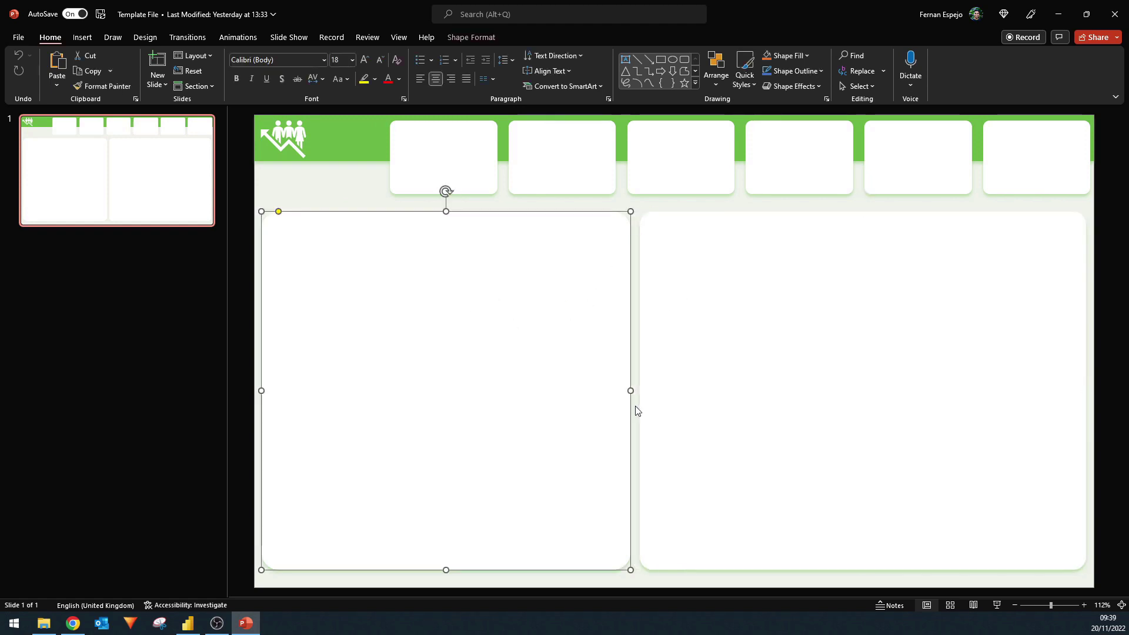
click(816, 208)
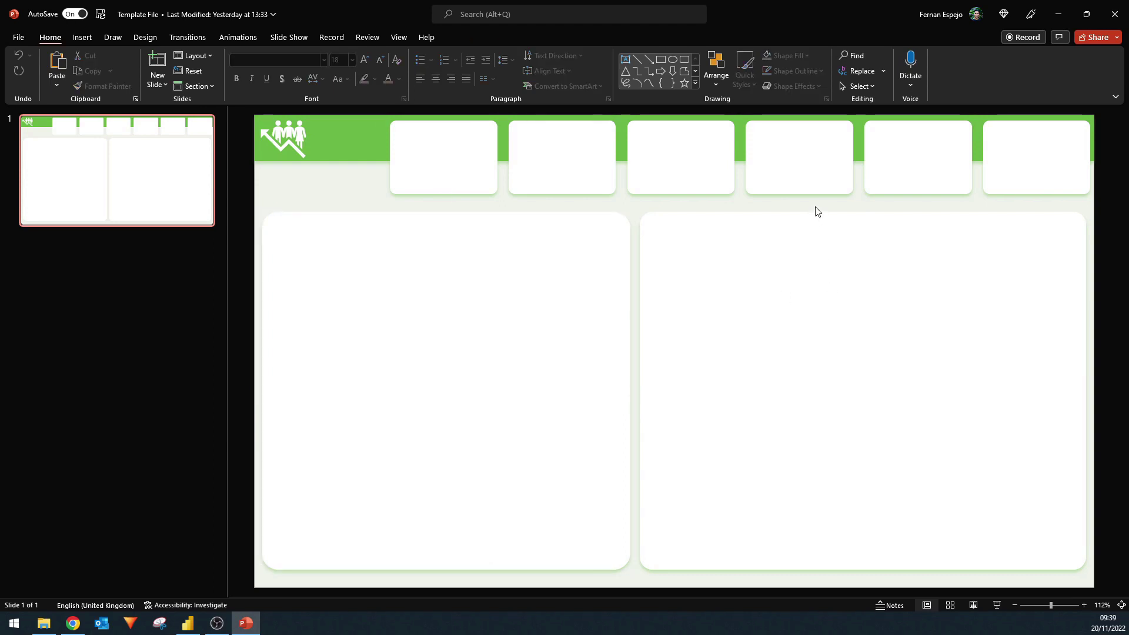
click(677, 313)
drag(641, 392, 796, 389)
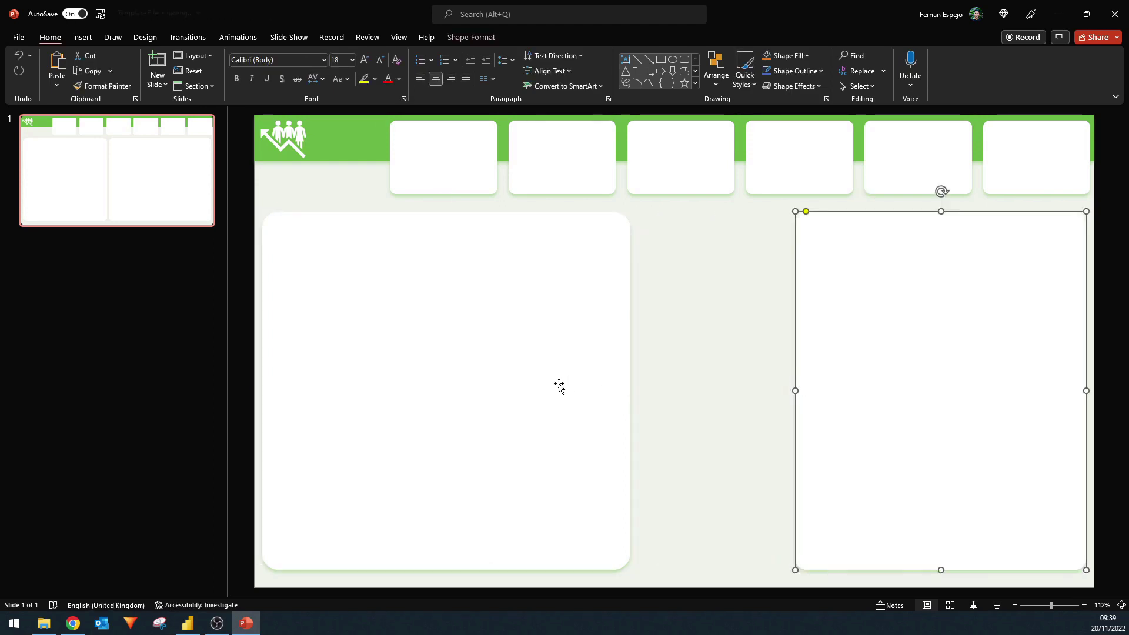
click(559, 385)
drag(630, 390, 526, 392)
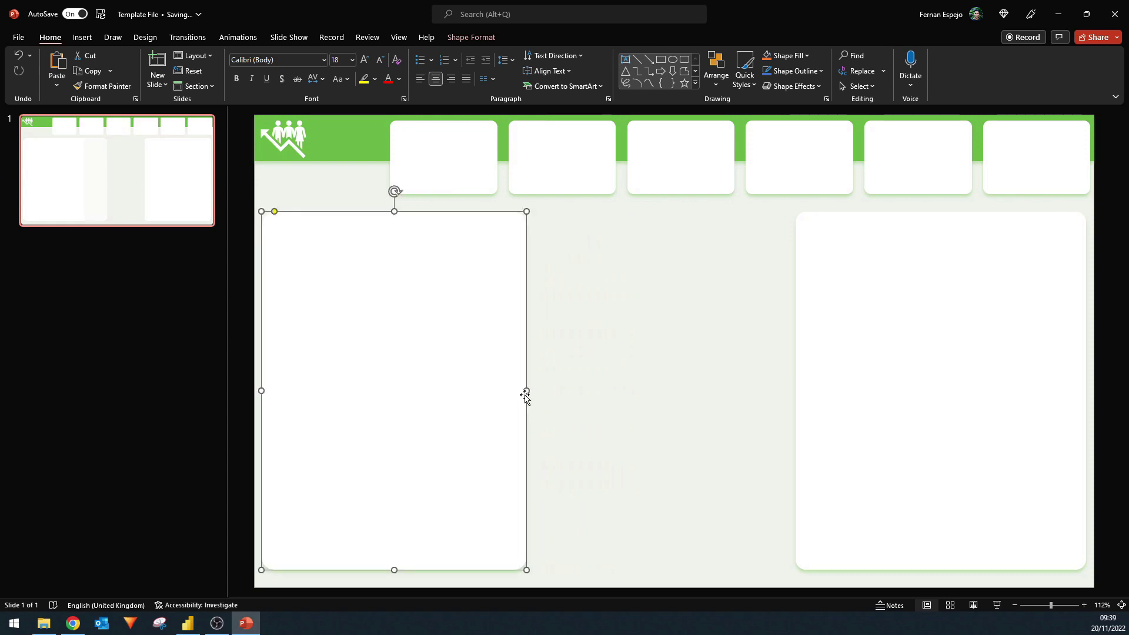
click(609, 384)
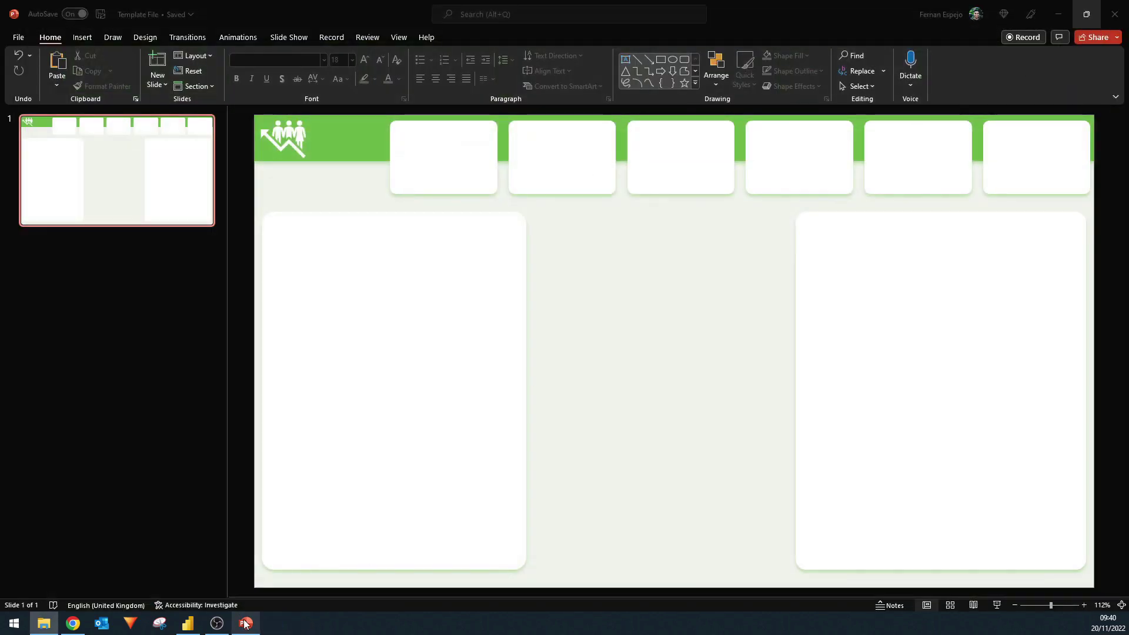
Set Presentation1.png as the fitted, 0% transparency canvas background and fit the top chart into its left card.
click(188, 623)
click(968, 140)
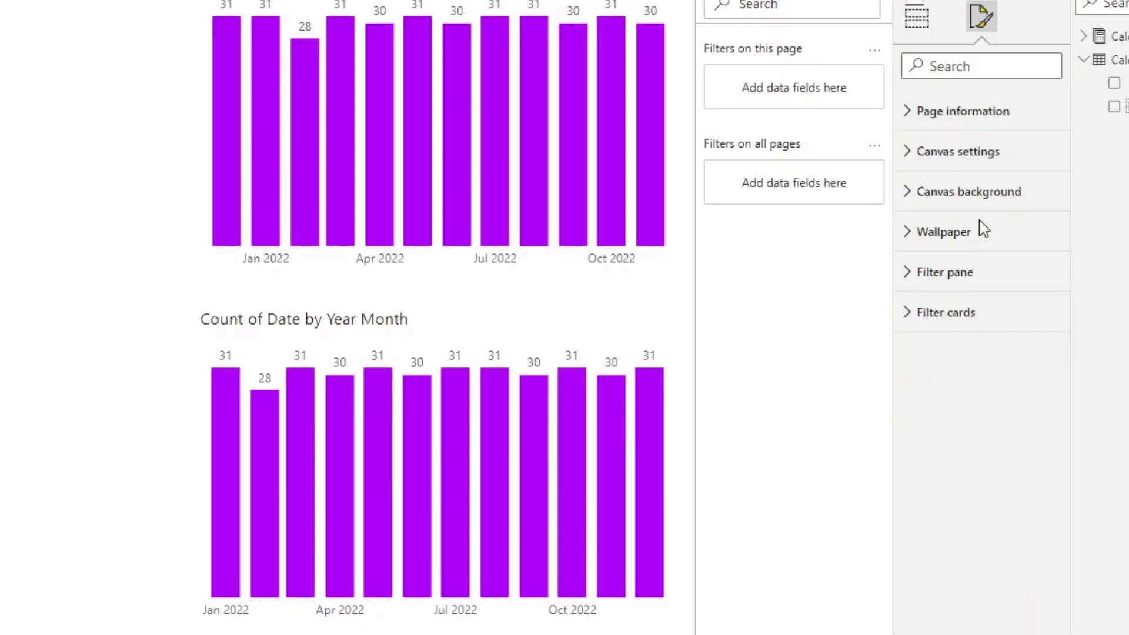
click(980, 194)
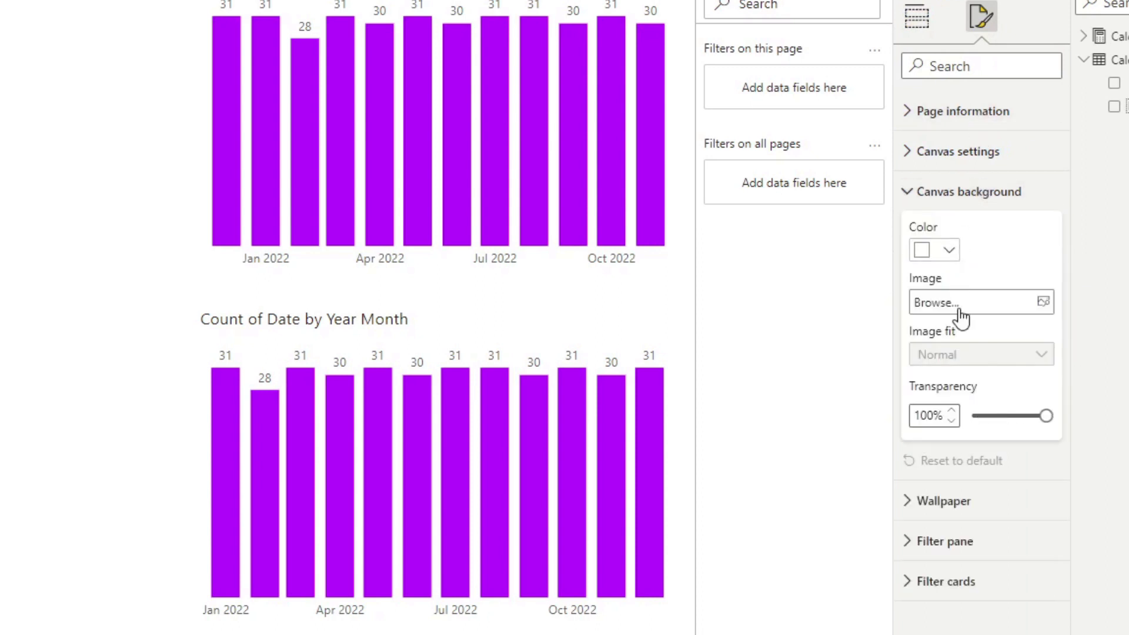
click(982, 311)
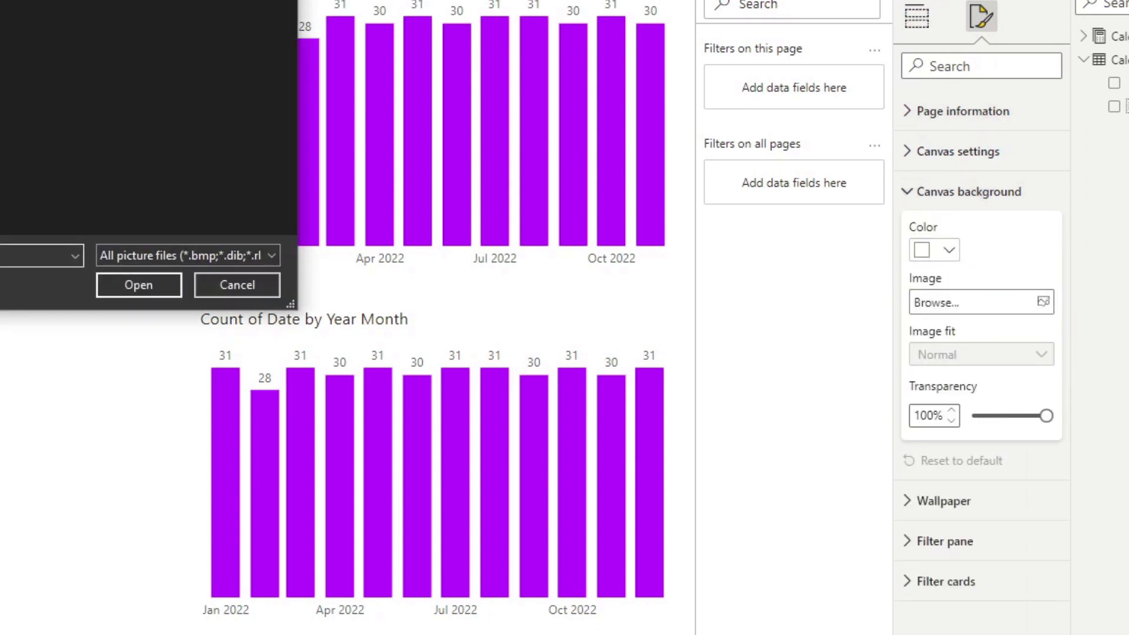
click(139, 285)
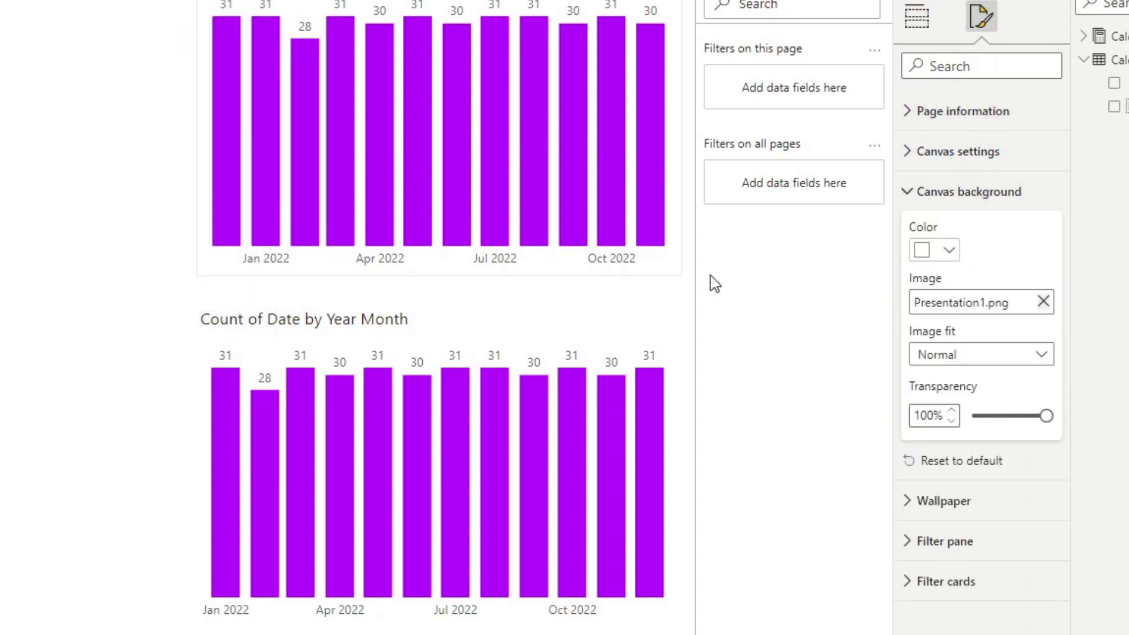
click(975, 416)
click(966, 364)
click(962, 400)
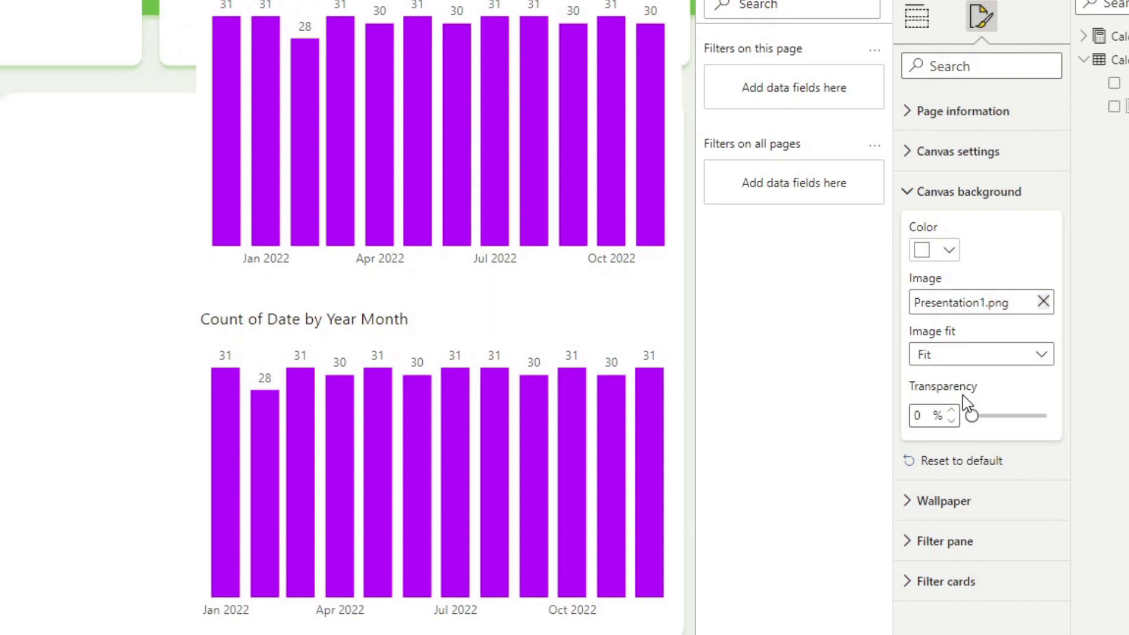
drag(327, 2, 122, 220)
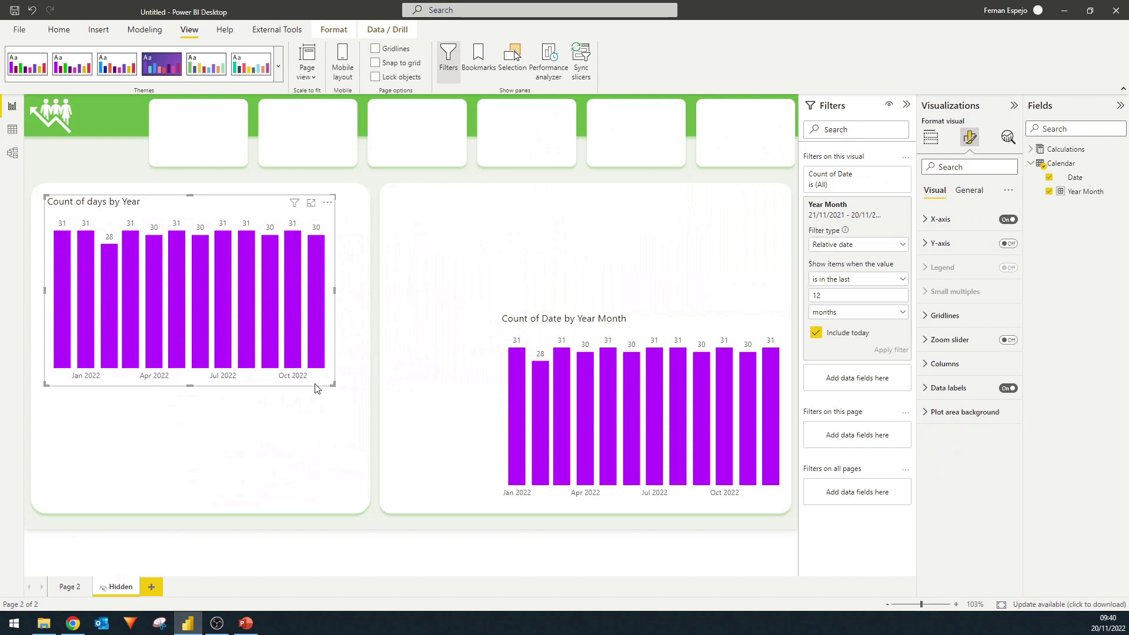
drag(334, 384, 359, 415)
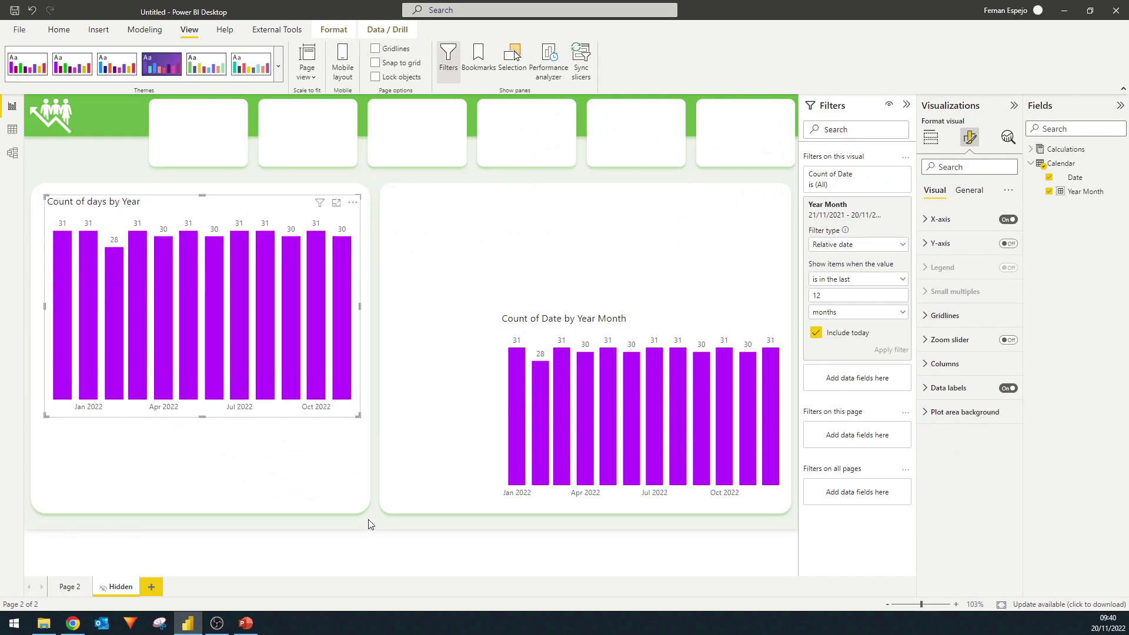